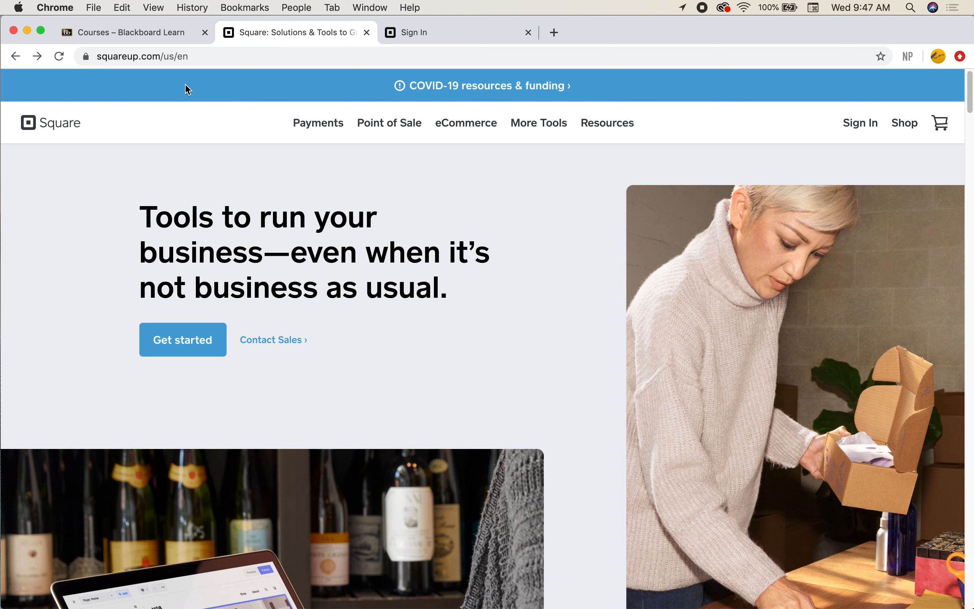
pyautogui.click(186, 348)
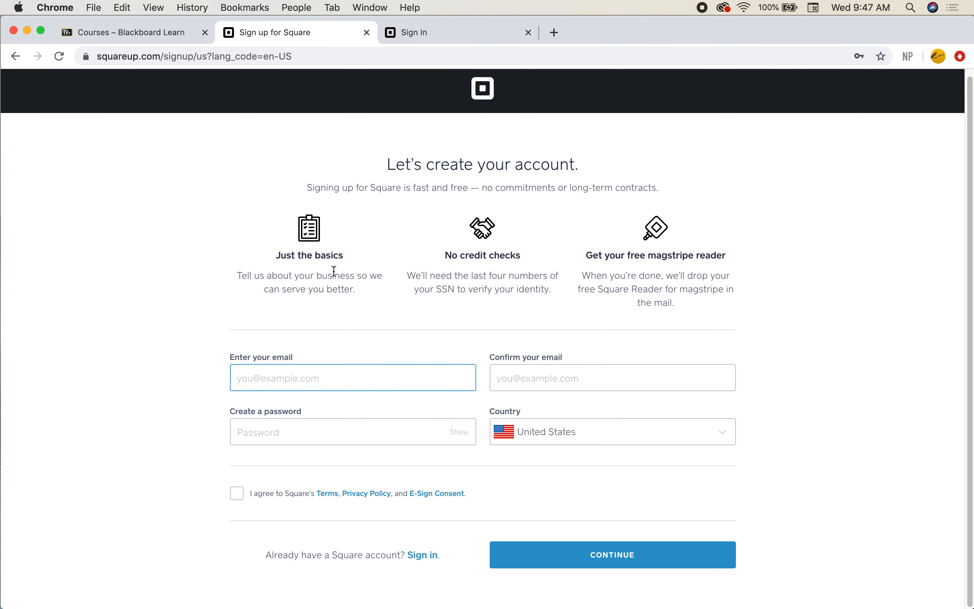
pyautogui.click(367, 32)
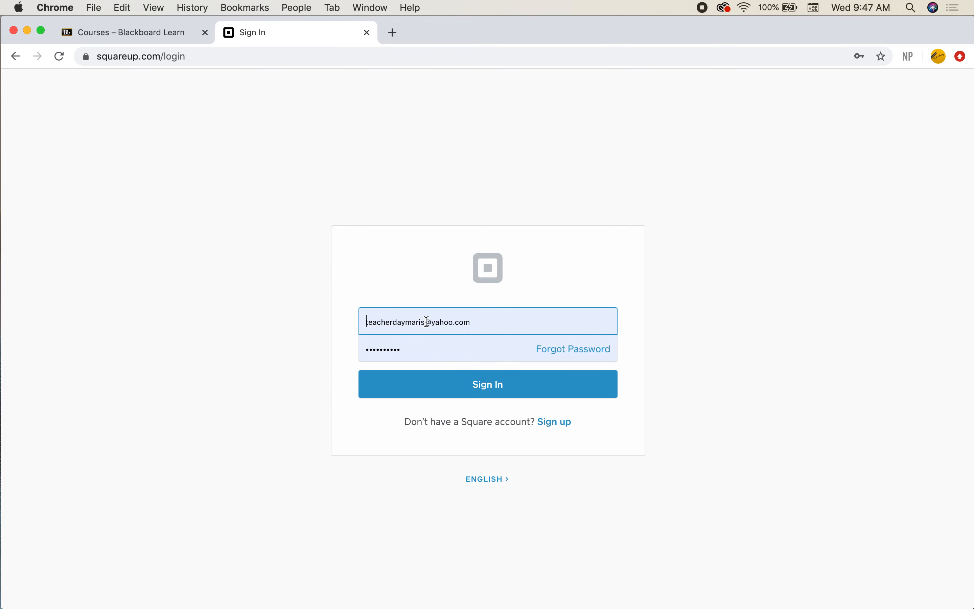
# - Sign in to the existing Square account with the saved credentials, completing the reCAPTCHA by selecting the motorcycle squares
pyautogui.click(453, 385)
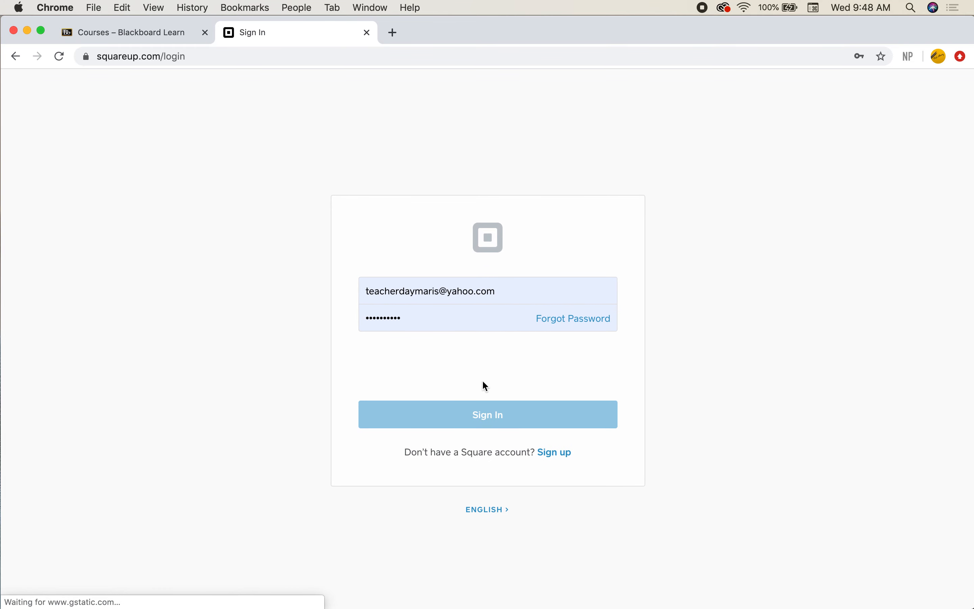
pyautogui.click(404, 364)
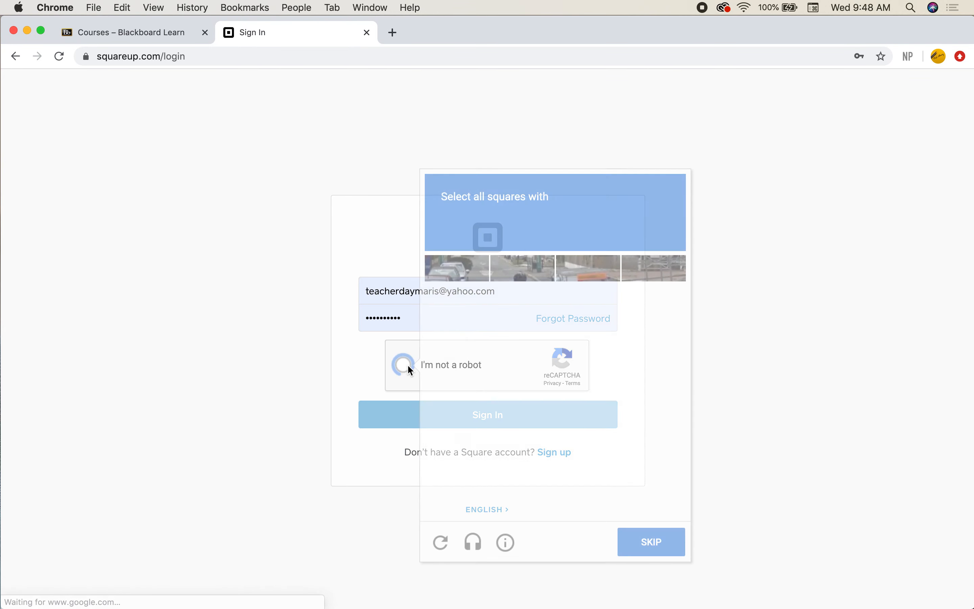
pyautogui.click(520, 306)
pyautogui.click(520, 352)
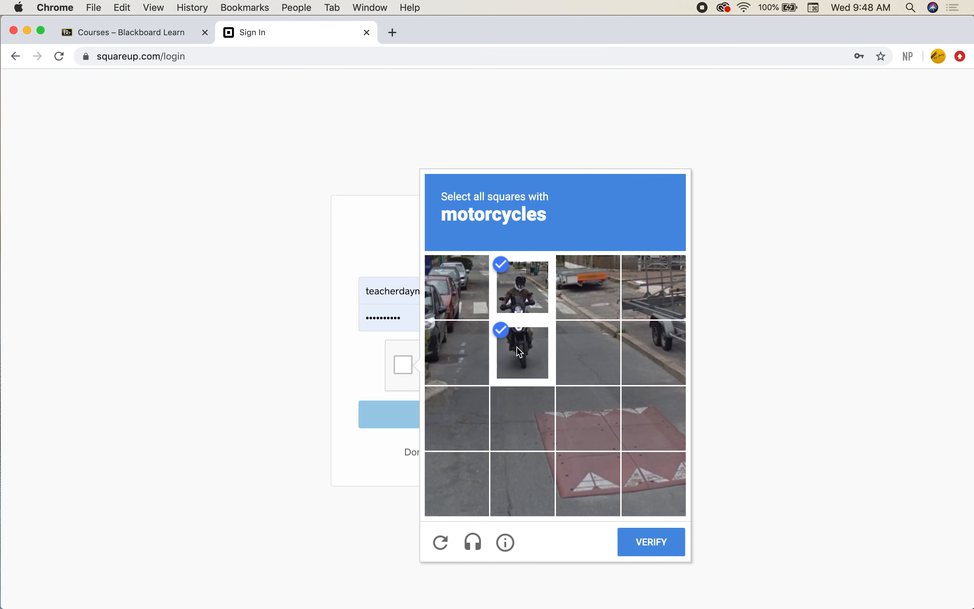
pyautogui.click(647, 537)
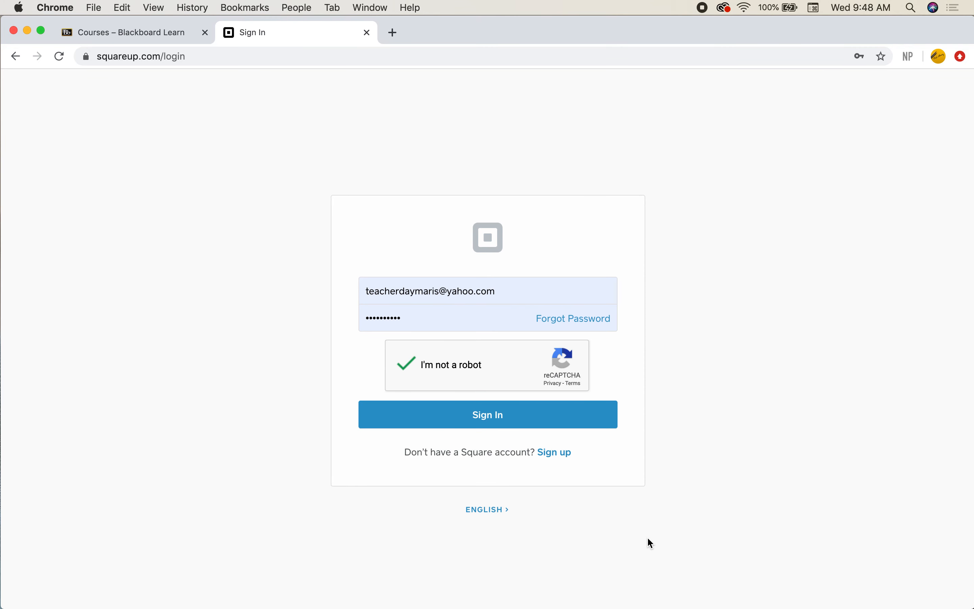
pyautogui.click(536, 426)
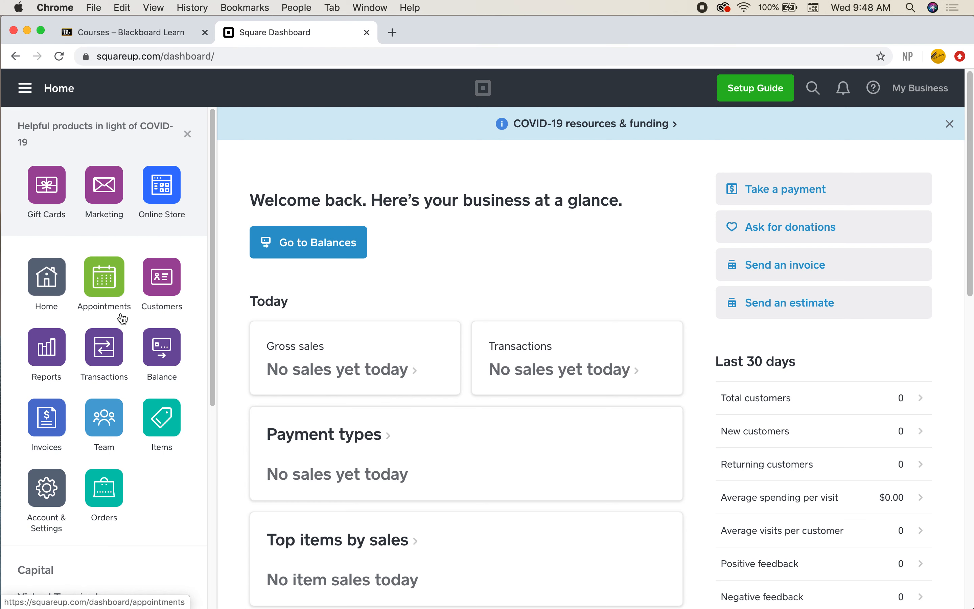
# - Open Appointments and review the upcoming appointments and notifications in its overview
pyautogui.click(110, 283)
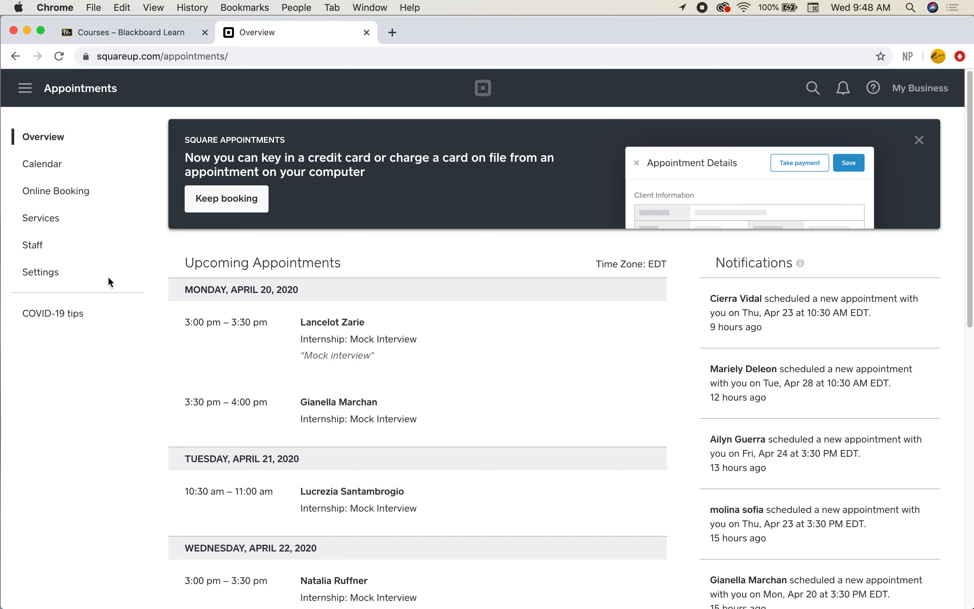
pyautogui.scroll(-1, 278, 399)
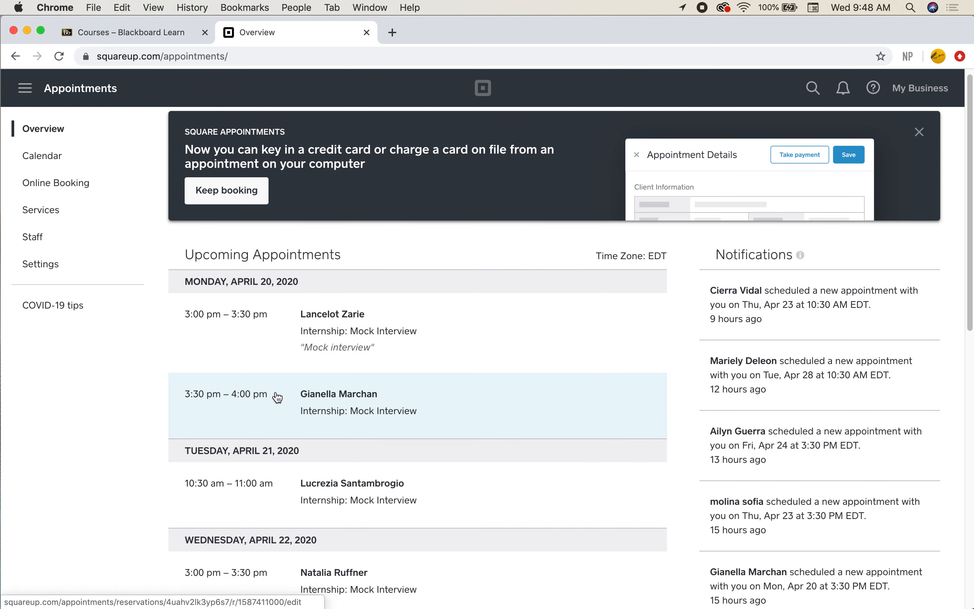
pyautogui.scroll(-7, 277, 397)
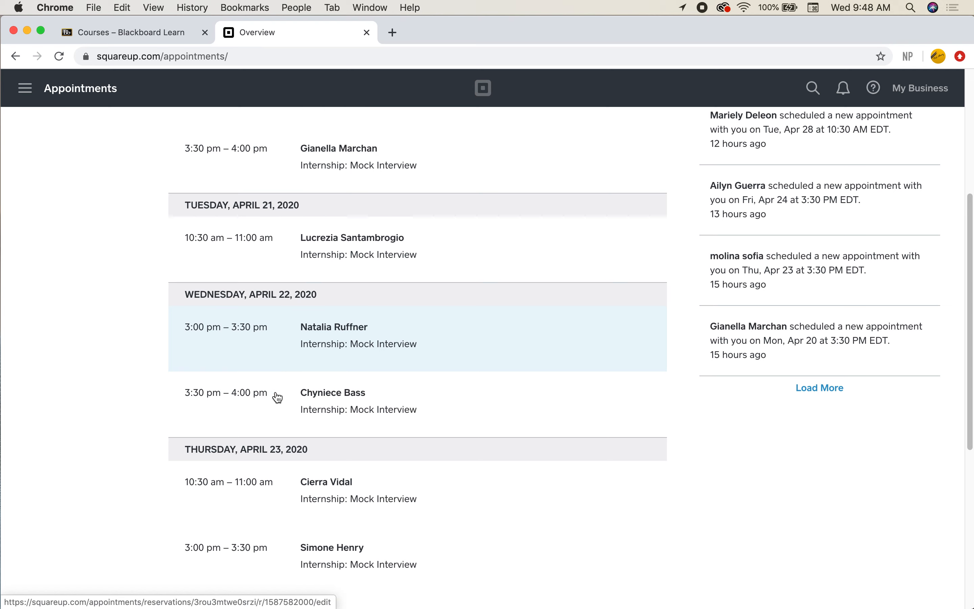
pyautogui.scroll(4, 278, 397)
pyautogui.scroll(4, 277, 398)
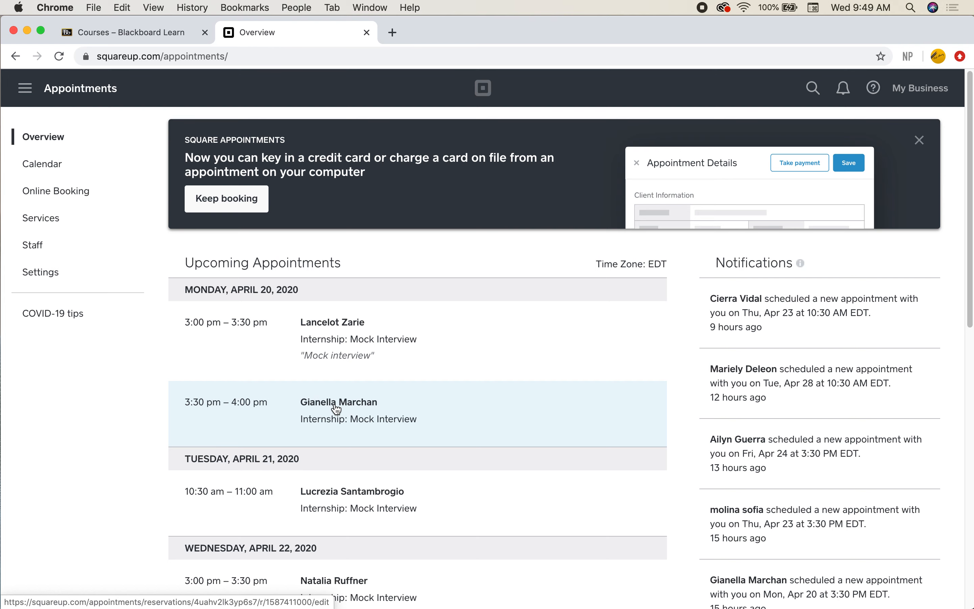
pyautogui.scroll(-15, 337, 409)
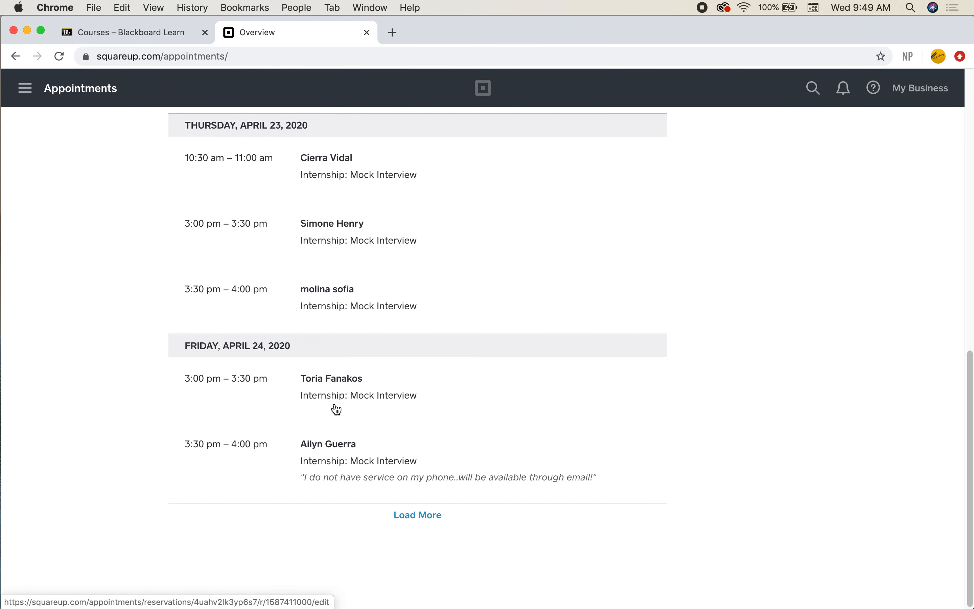
pyautogui.scroll(15, 336, 409)
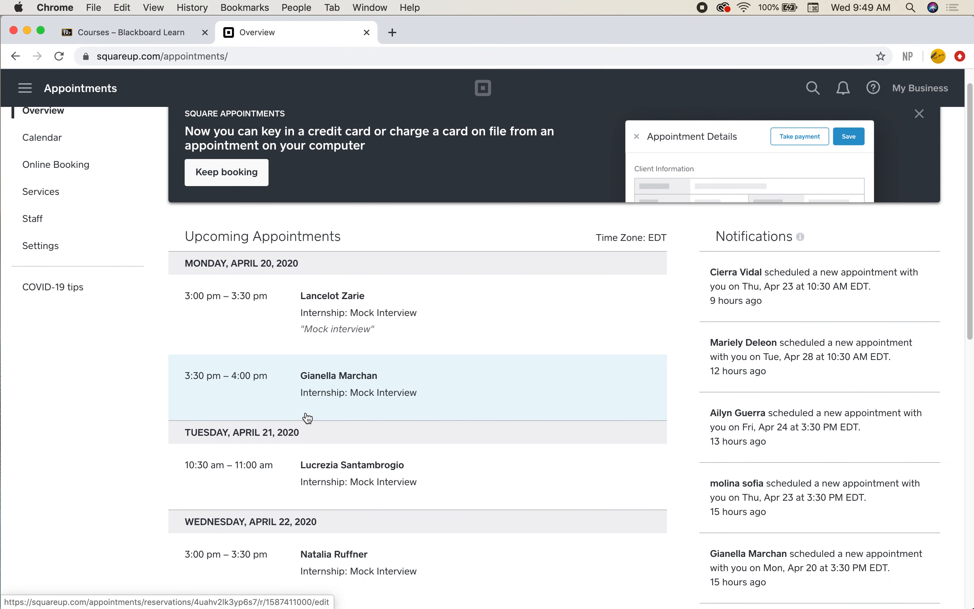
pyautogui.scroll(1, 308, 417)
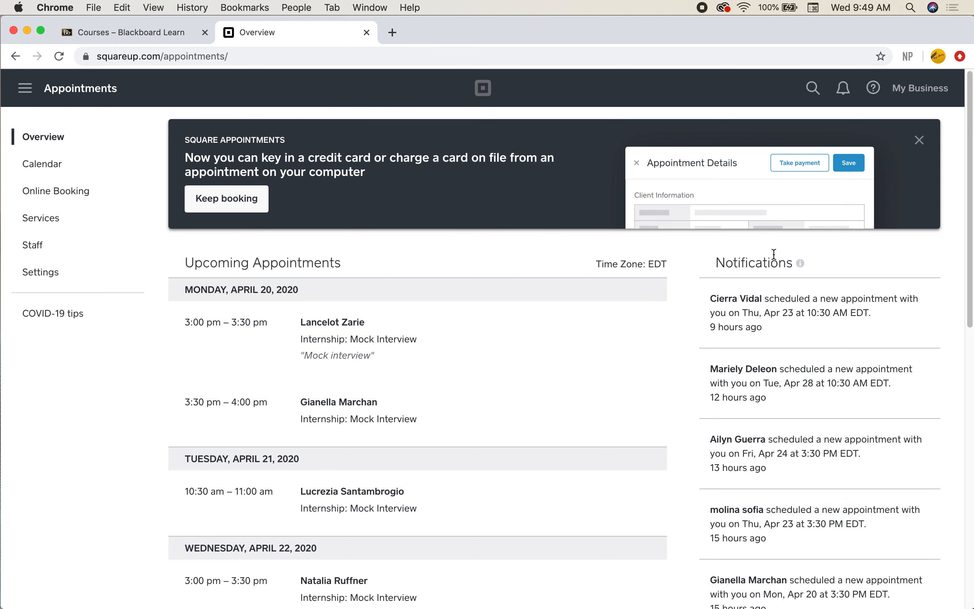
# - Open the calendar's availability editor, compare the one-time changes with the recurring schedule, and close it to return to the week view
pyautogui.click(41, 167)
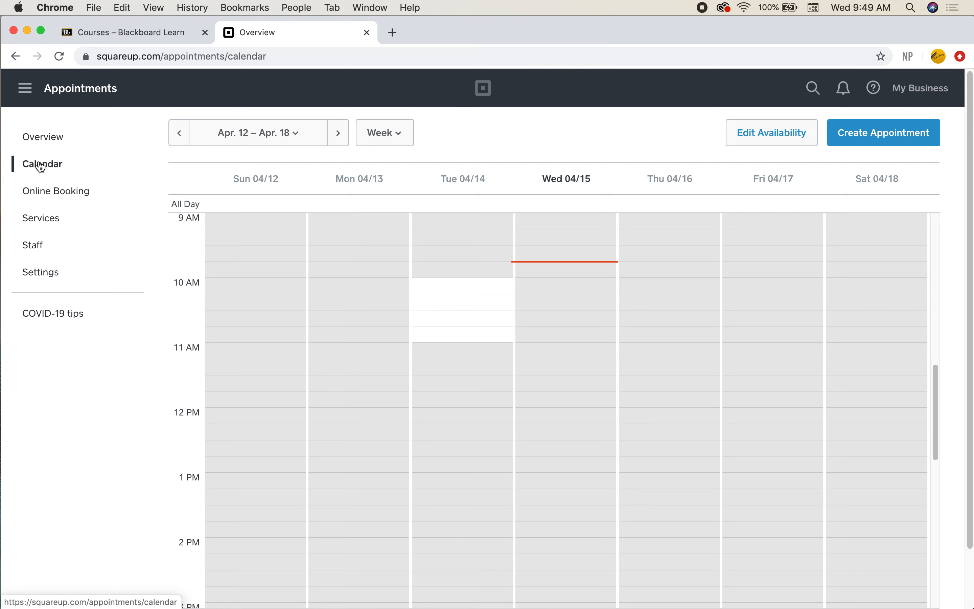
pyautogui.click(778, 145)
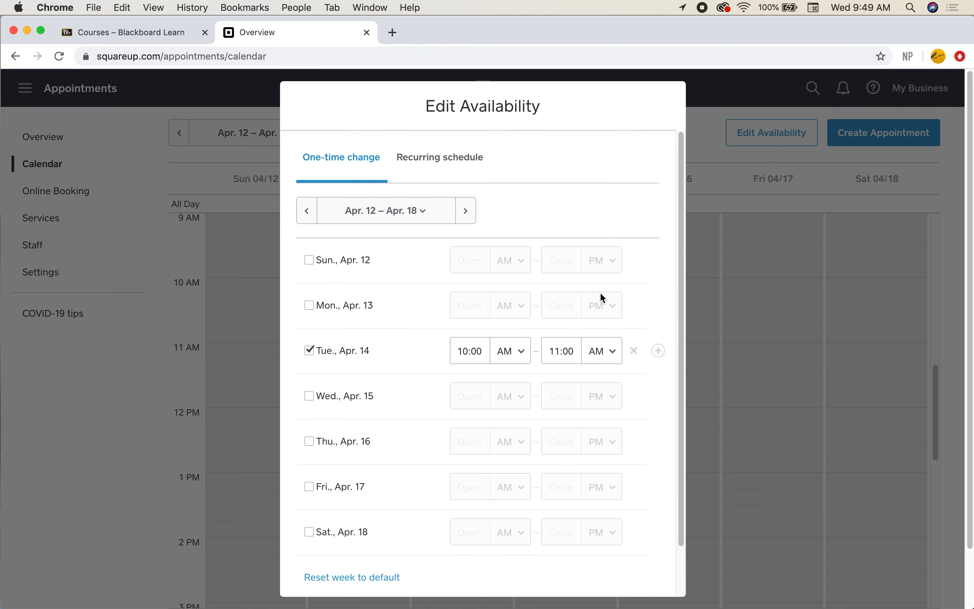
pyautogui.scroll(-3, 599, 292)
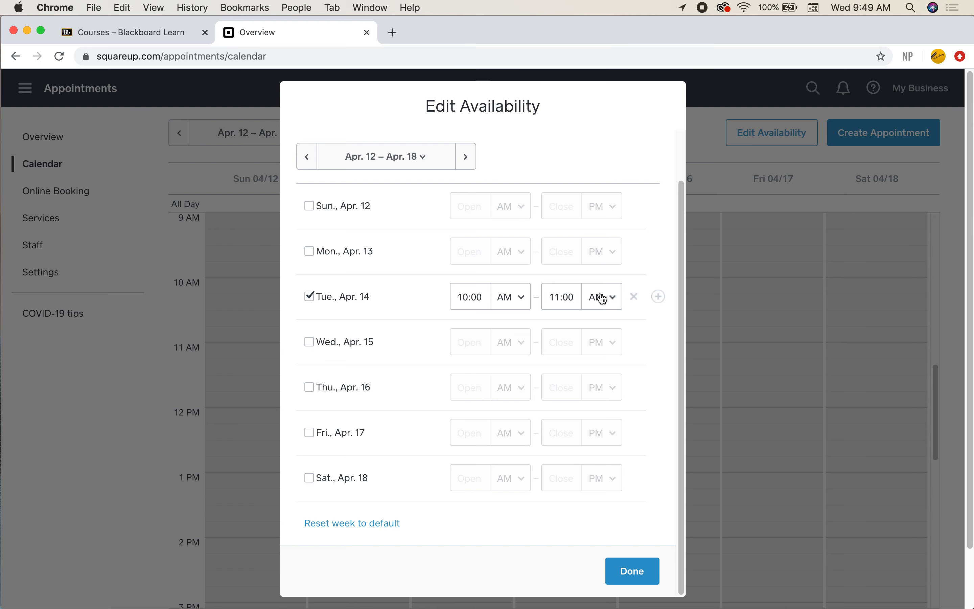
pyautogui.scroll(3, 604, 299)
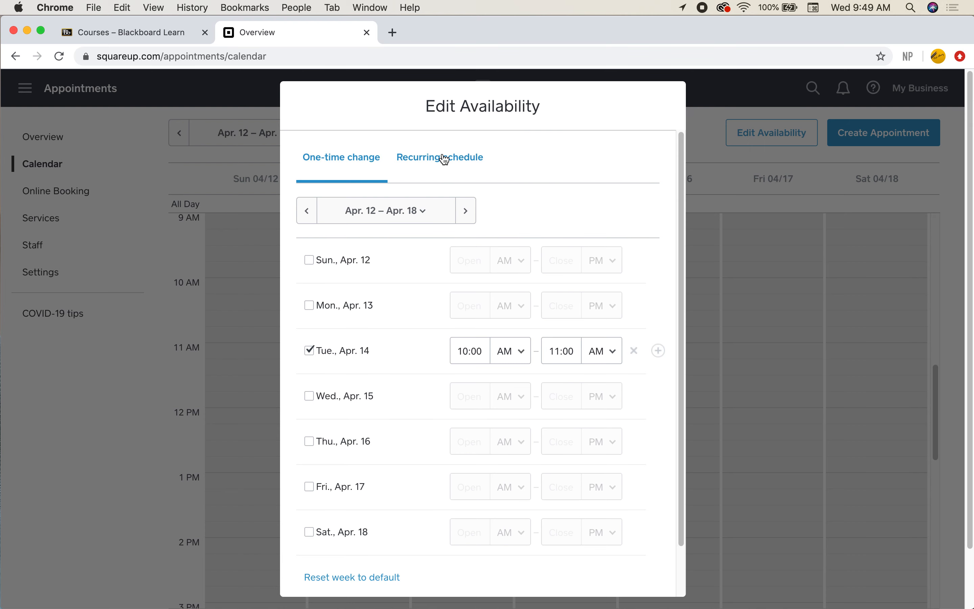
pyautogui.click(445, 158)
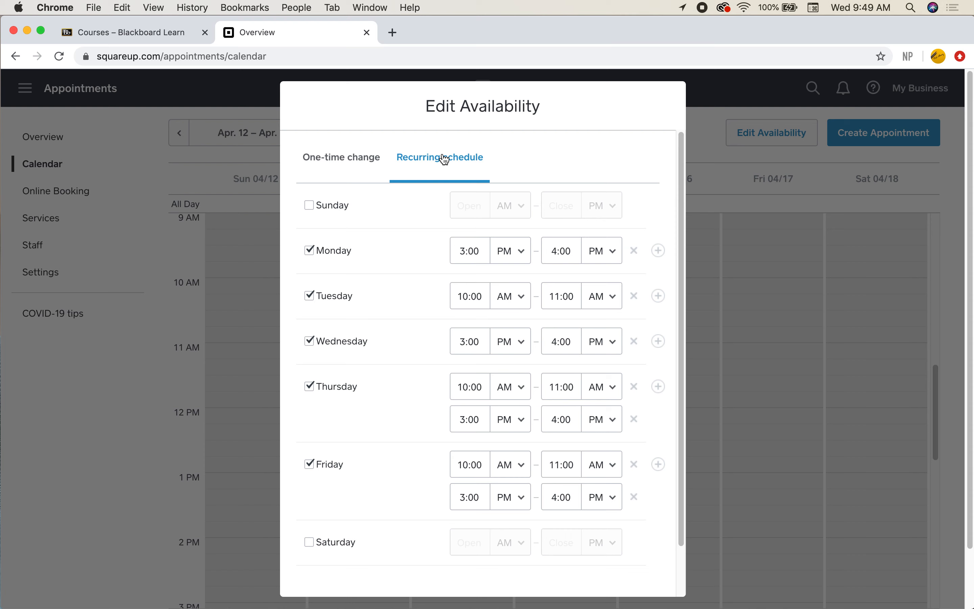
pyautogui.click(333, 158)
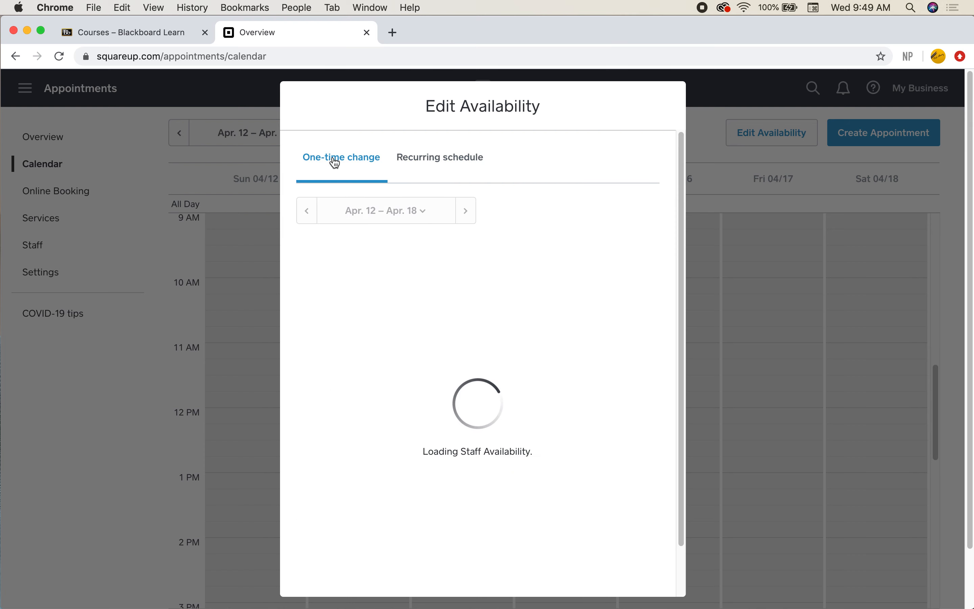
pyautogui.scroll(-1, 364, 177)
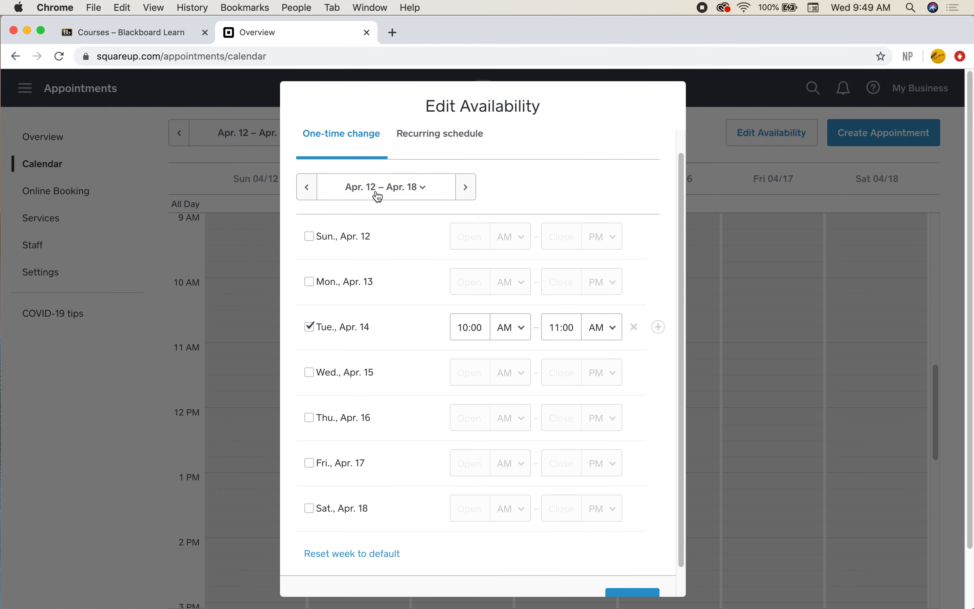
pyautogui.scroll(-1, 450, 194)
pyautogui.scroll(-1, 507, 190)
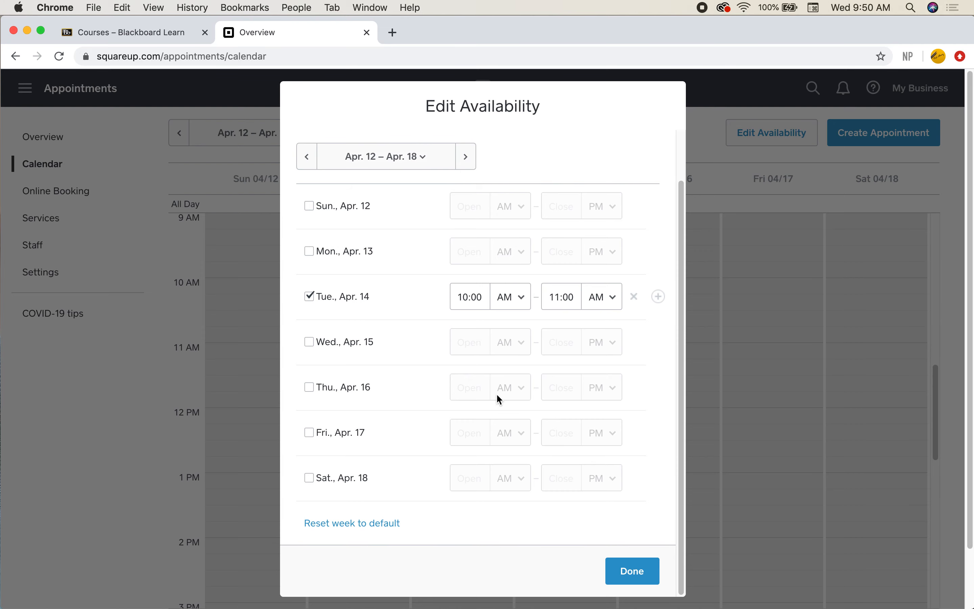
pyautogui.click(638, 571)
pyautogui.scroll(-1, 658, 397)
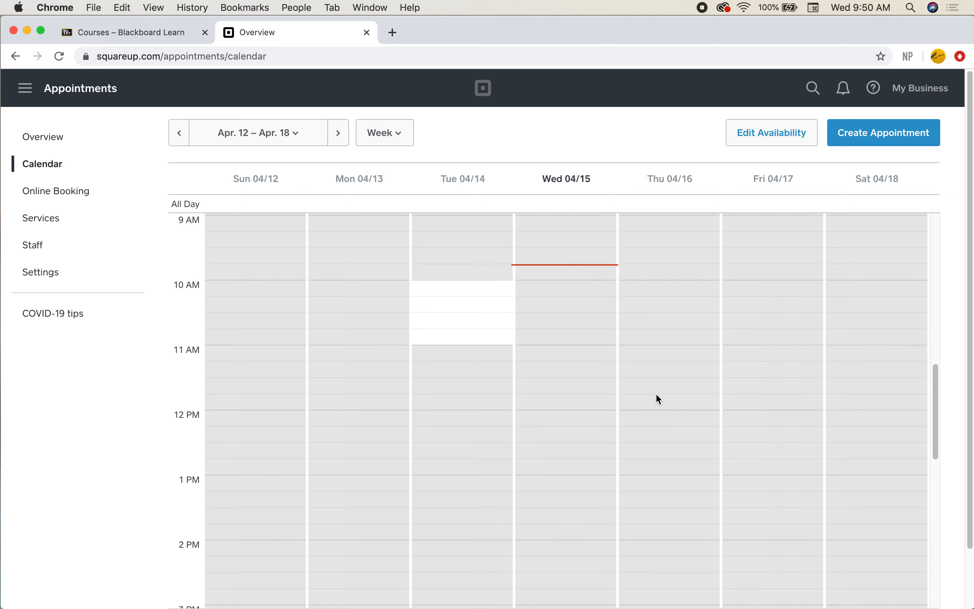
pyautogui.scroll(5, 658, 396)
pyautogui.scroll(3, 657, 395)
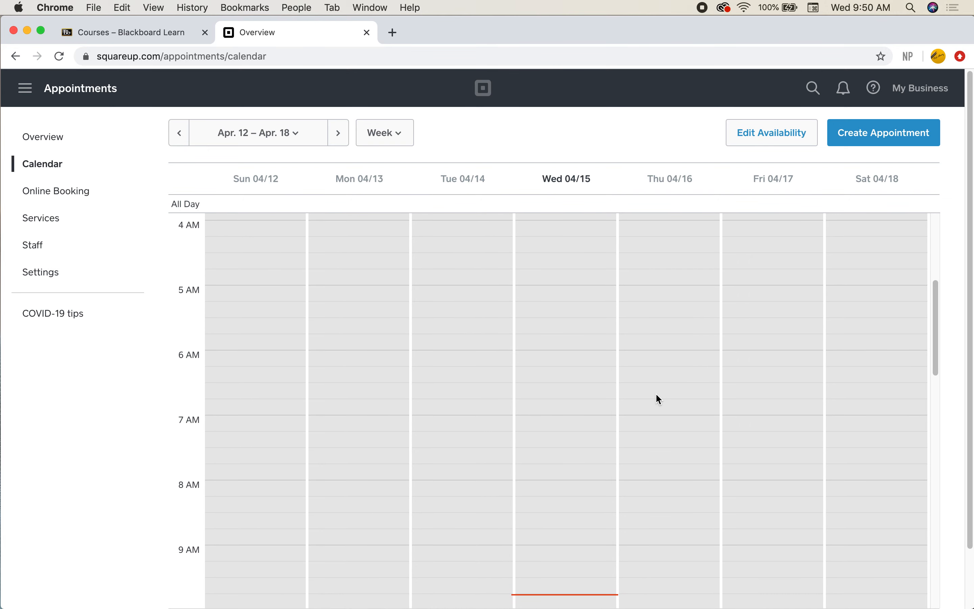
# - Check the online booking options and go from Services to the service library under Items
pyautogui.click(47, 195)
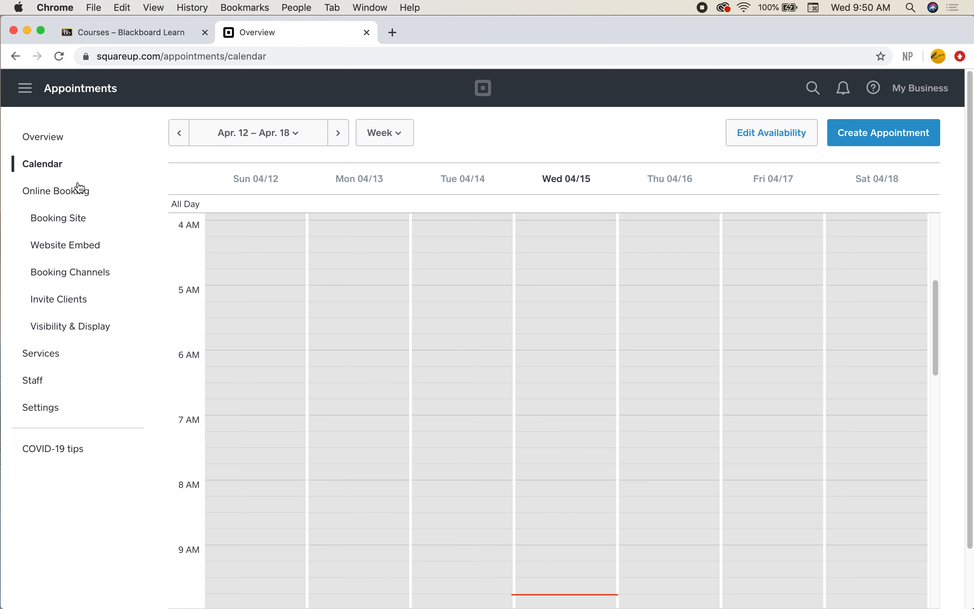
pyautogui.click(51, 224)
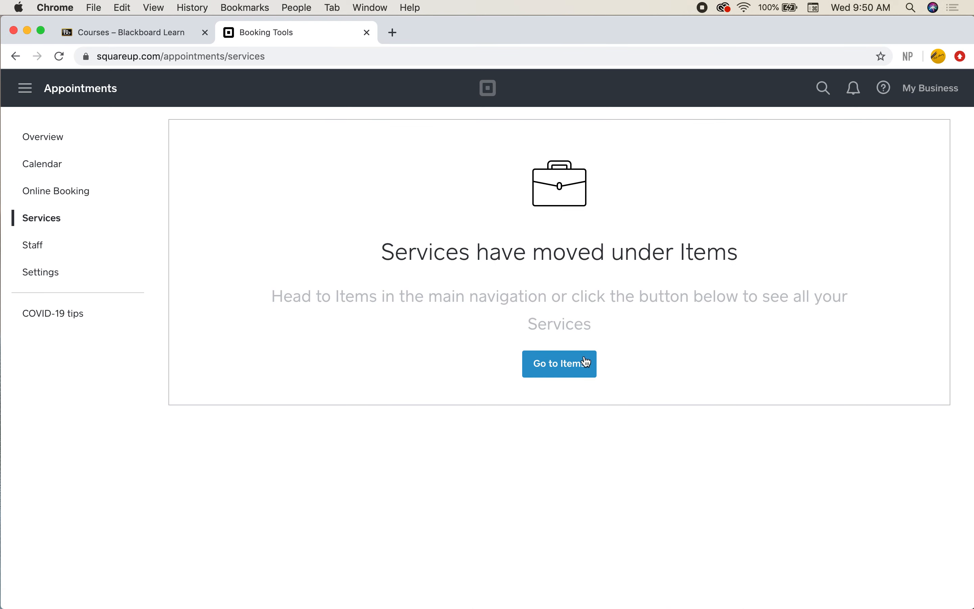
pyautogui.click(563, 367)
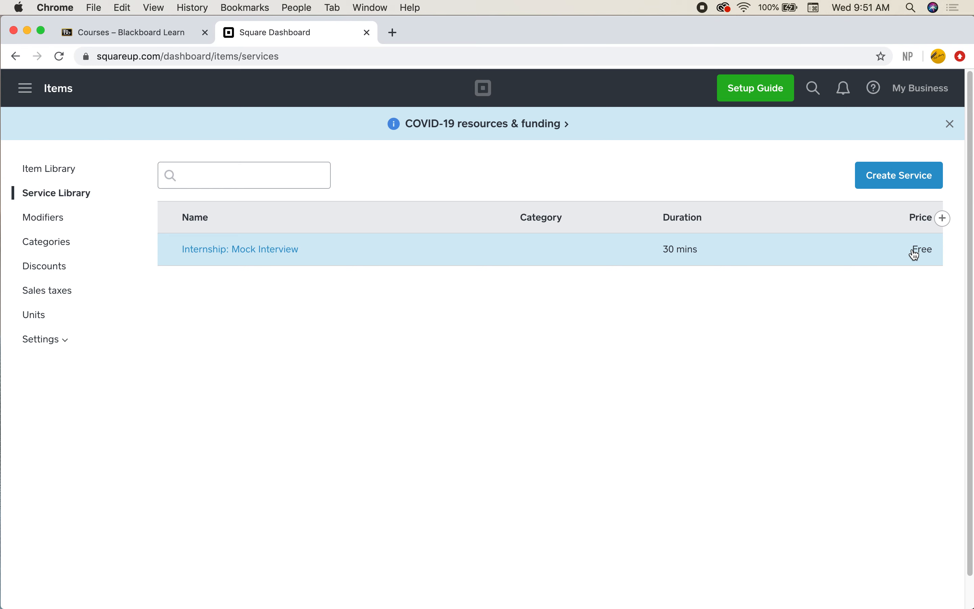
# - Start a new service and name it Office Hours
pyautogui.click(884, 176)
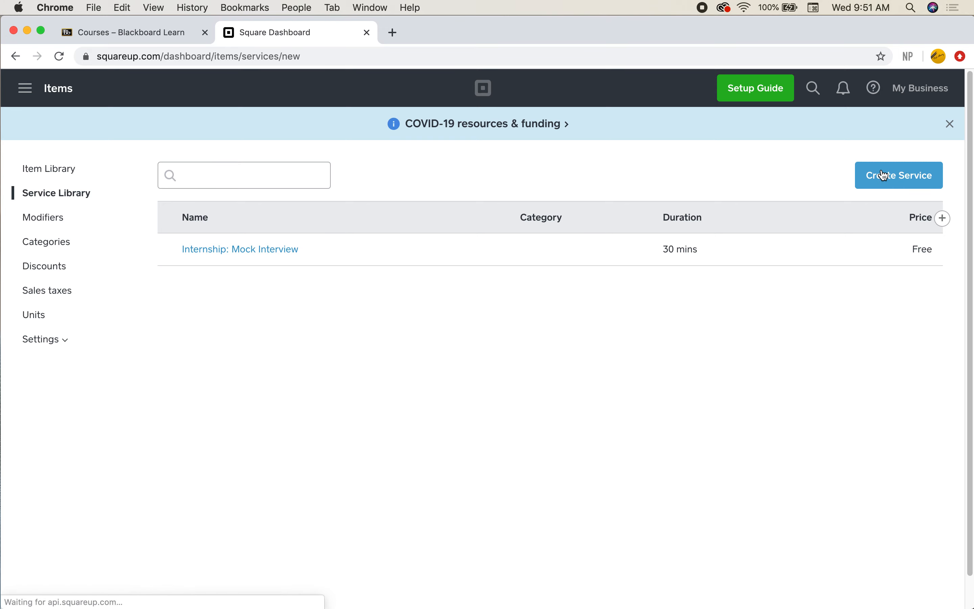
pyautogui.click(483, 154)
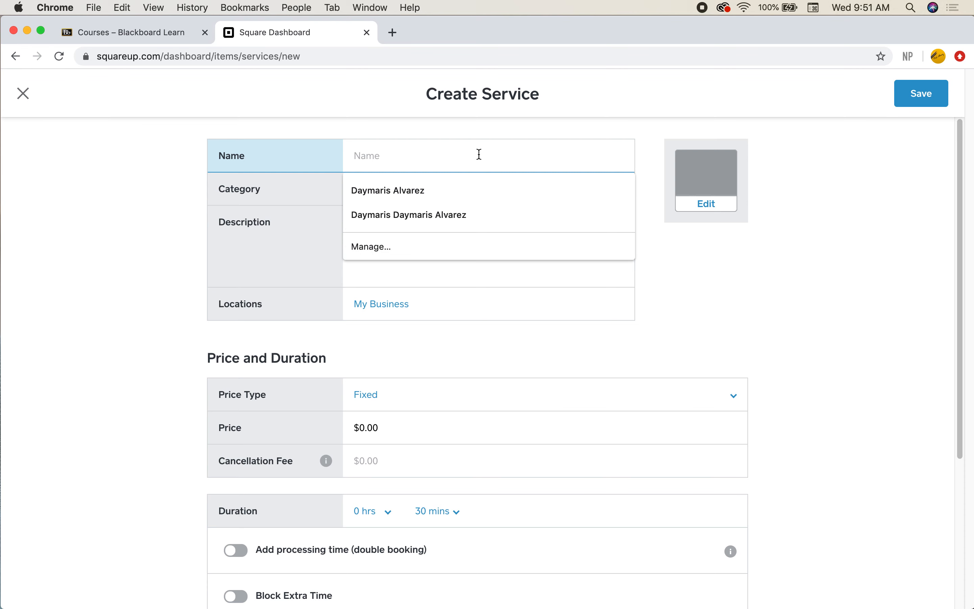
pyautogui.write('Office GHou')
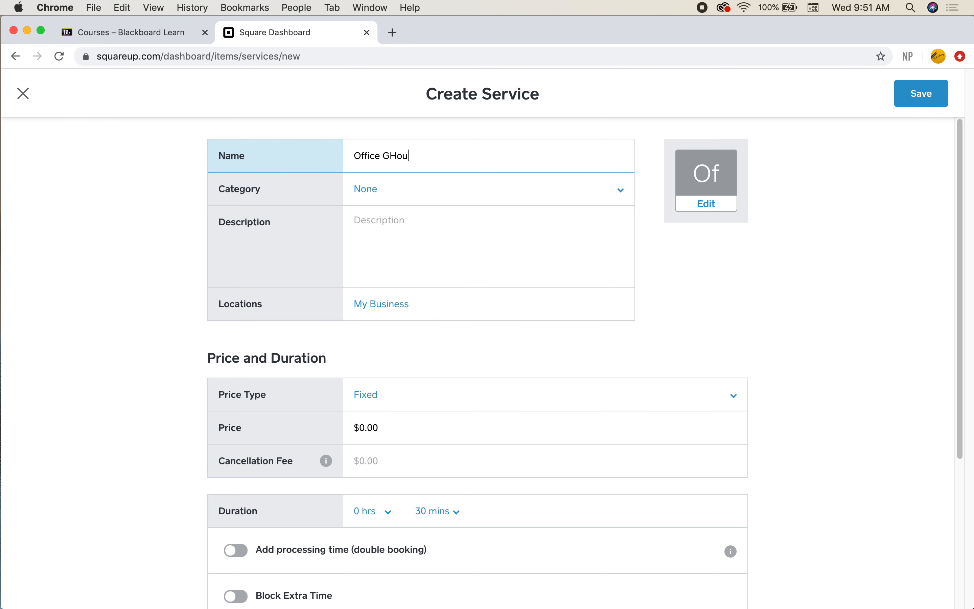
pyautogui.press('BackSpace')
pyautogui.press('BackSpace')
pyautogui.press('BackSpace')
pyautogui.press('BackSpace')
pyautogui.write('Hours')
# - Review the service's description, price, duration and online booking settings, keep the defaults, and save the service
pyautogui.click(500, 251)
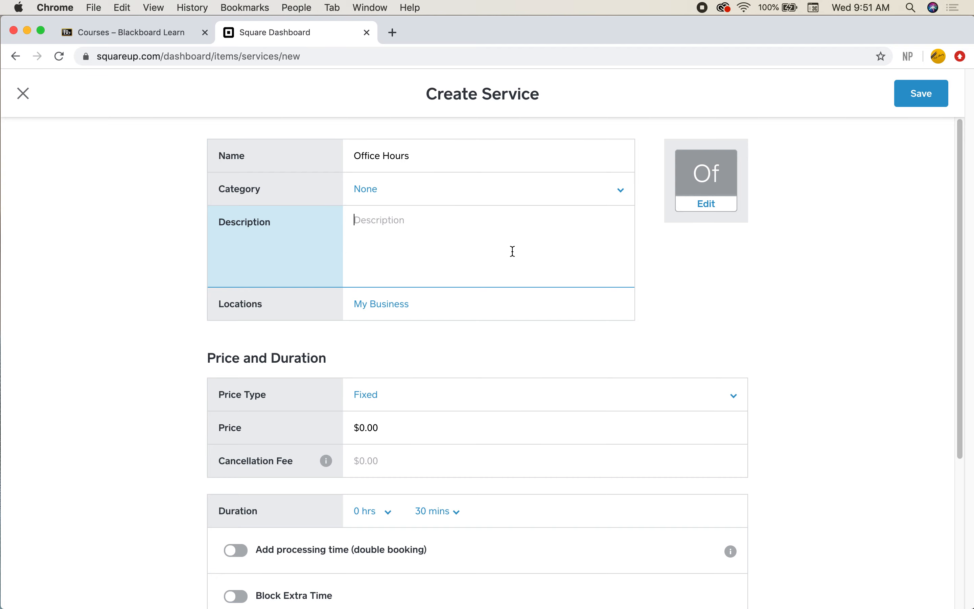
pyautogui.scroll(-5, 651, 274)
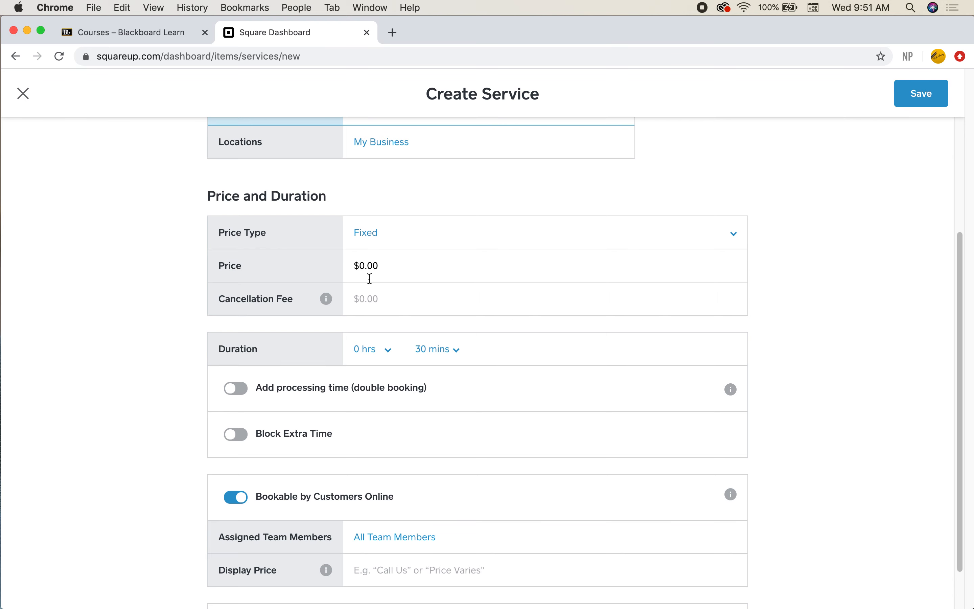
pyautogui.scroll(-1, 370, 279)
pyautogui.scroll(-1, 370, 278)
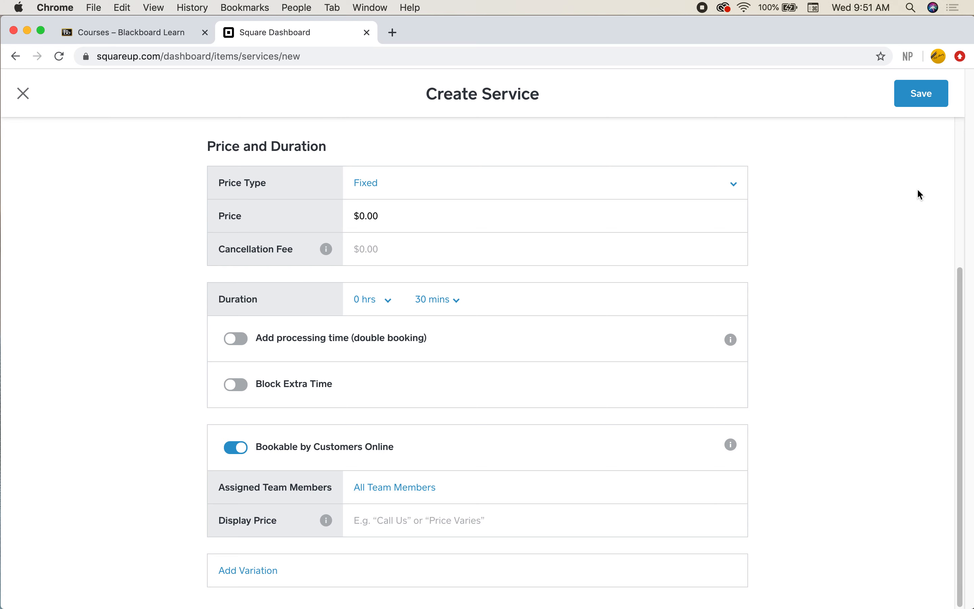
pyautogui.click(924, 101)
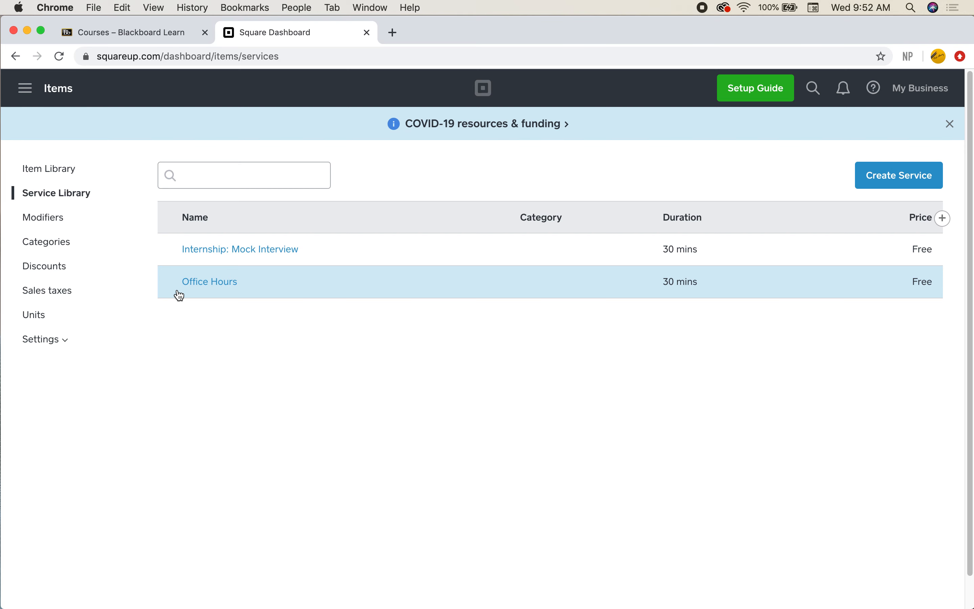
# - Open the Office Hours service from the service library and delete it permanently
pyautogui.click(208, 286)
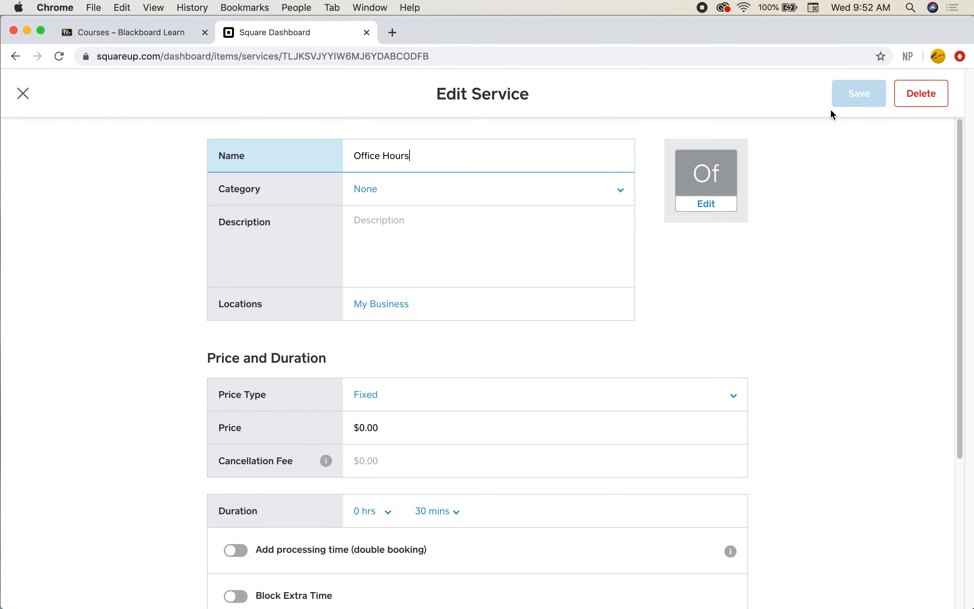
pyautogui.click(923, 95)
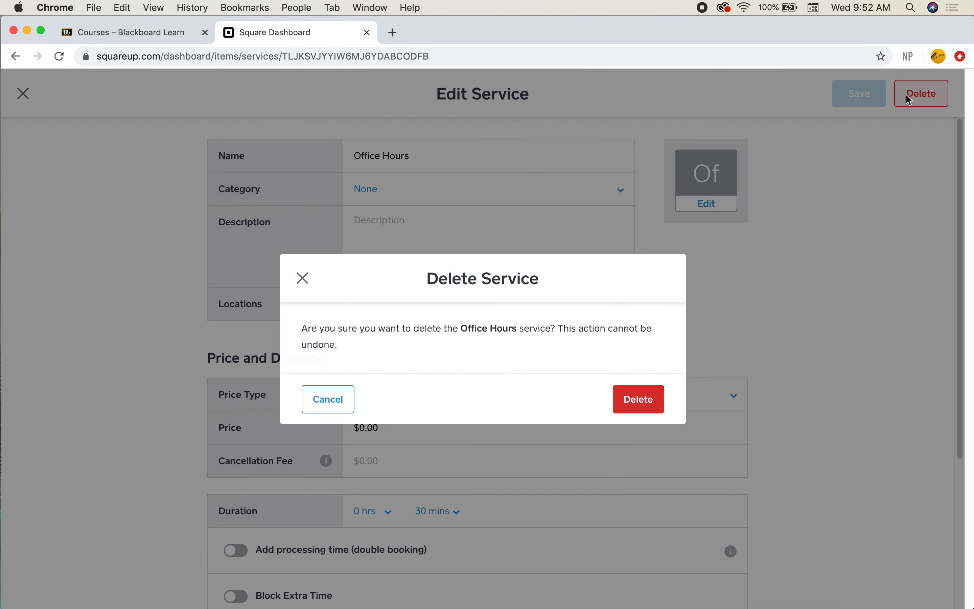
pyautogui.click(631, 399)
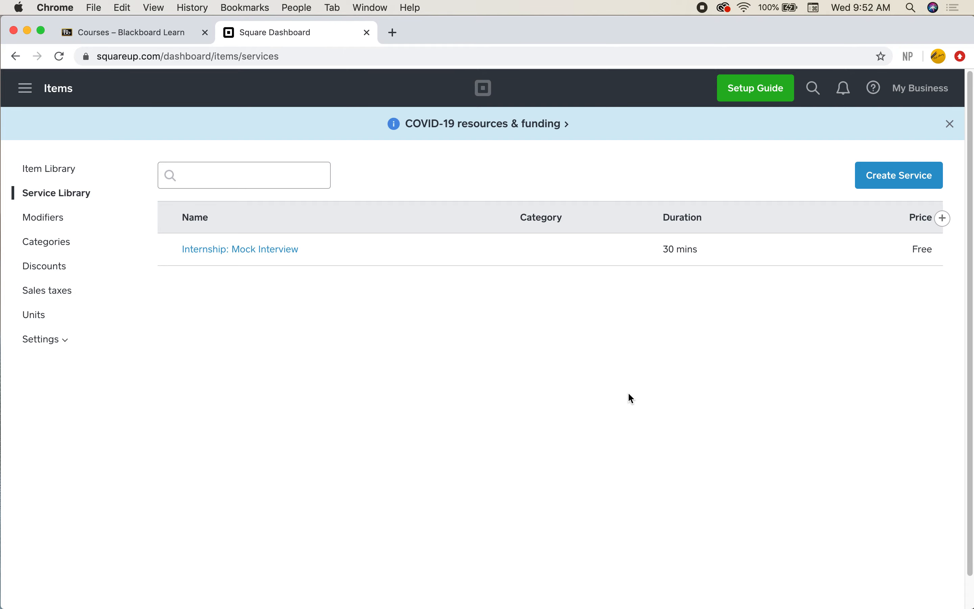
# - Go from Items to Appointments and open the public booking site from the Booking Site page under Online Booking
pyautogui.click(23, 88)
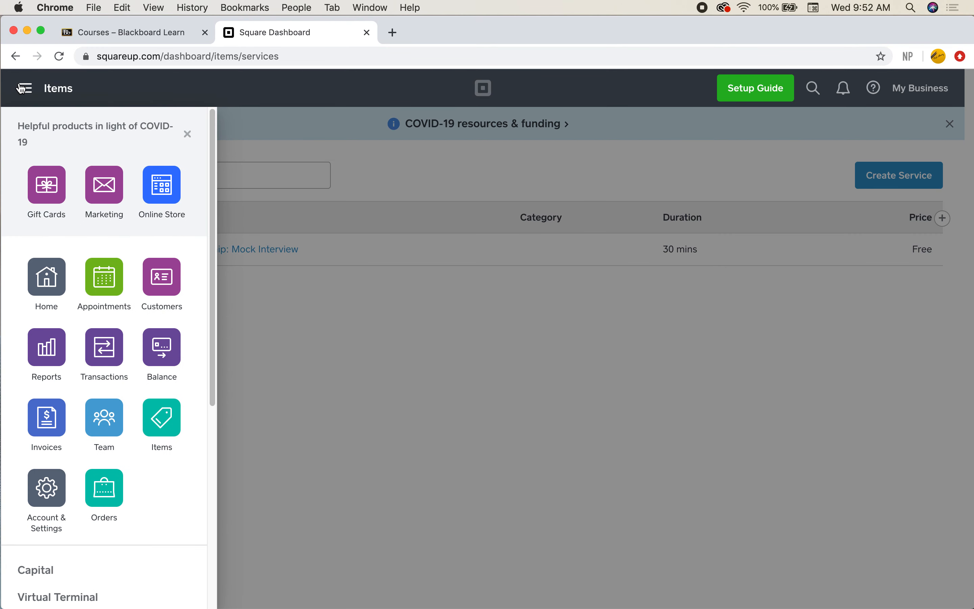
pyautogui.click(104, 279)
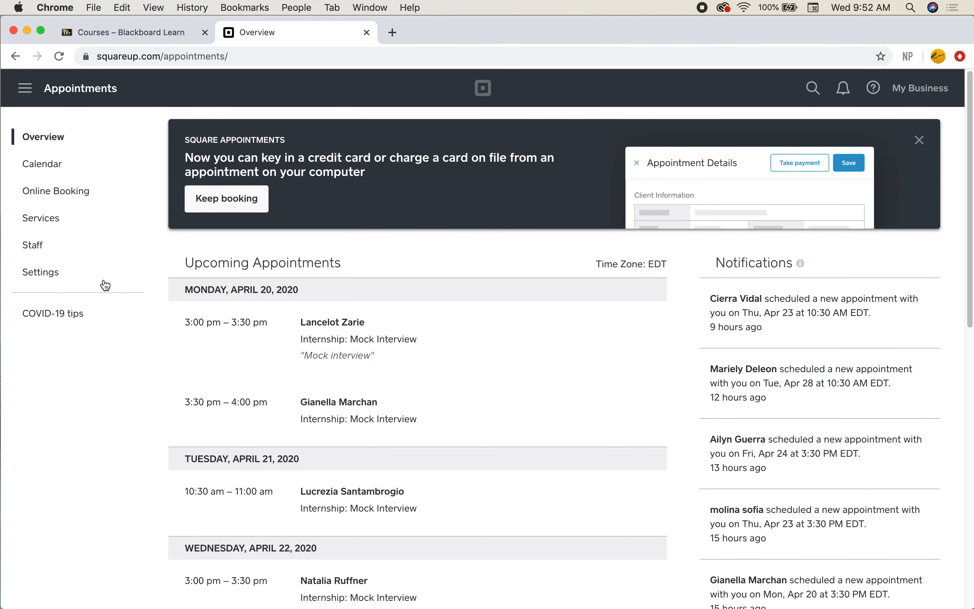
pyautogui.scroll(-1, 103, 283)
pyautogui.scroll(1, 104, 282)
pyautogui.click(55, 192)
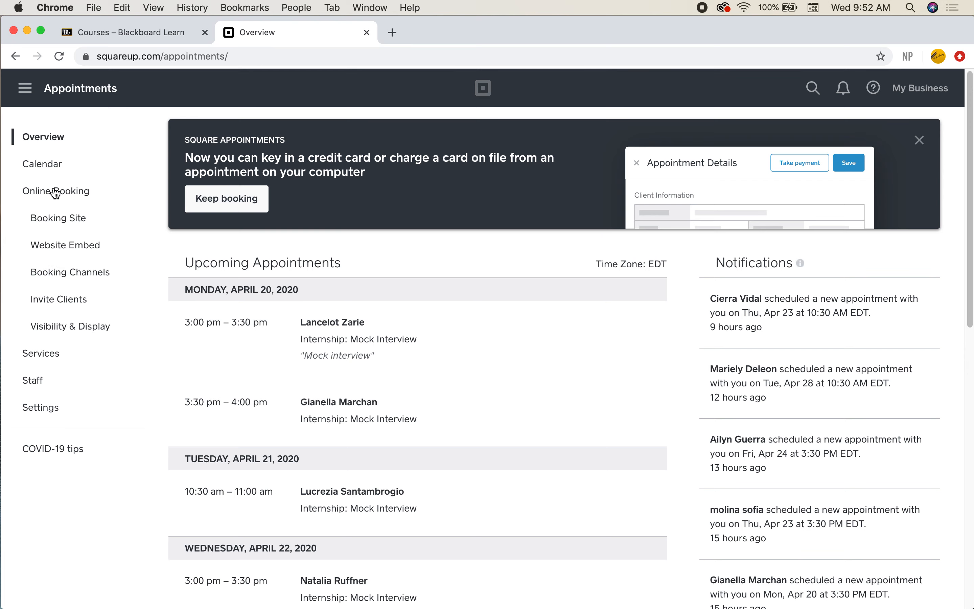
pyautogui.click(58, 219)
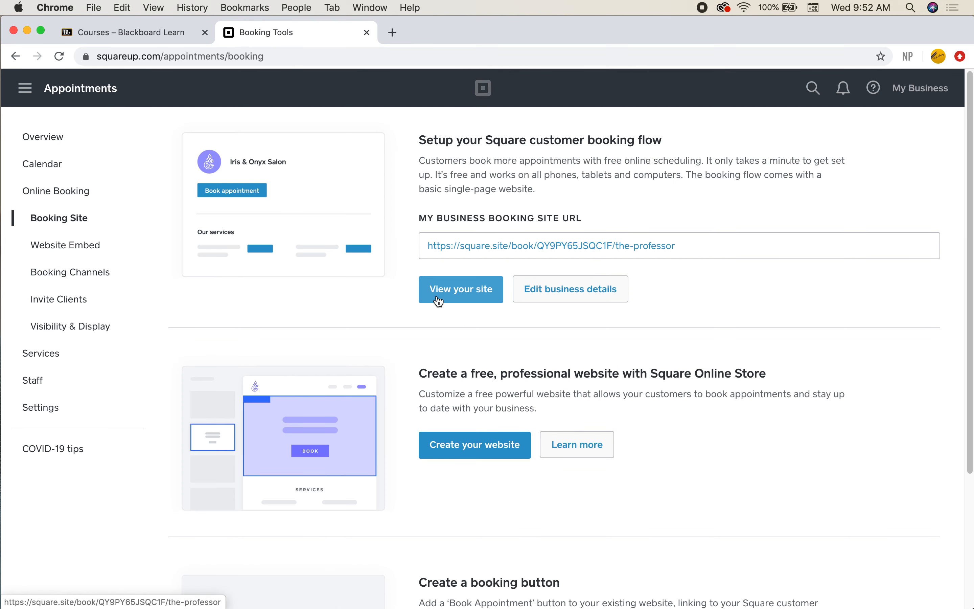
pyautogui.click(448, 294)
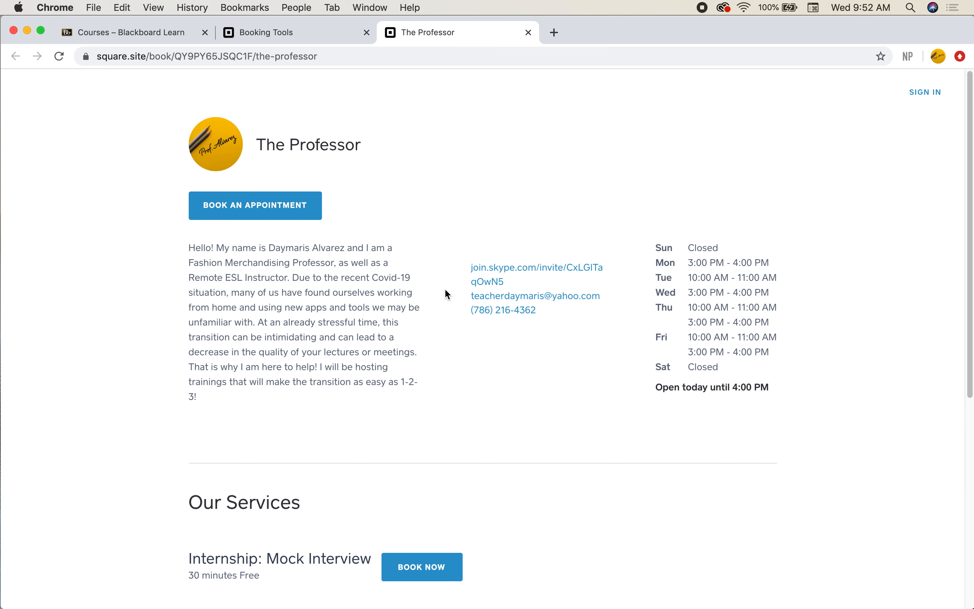
# - Preview booking an Internship: Mock Interview for April 21 at 10:00 AM up to the contact details form, then close the booking site
pyautogui.click(261, 216)
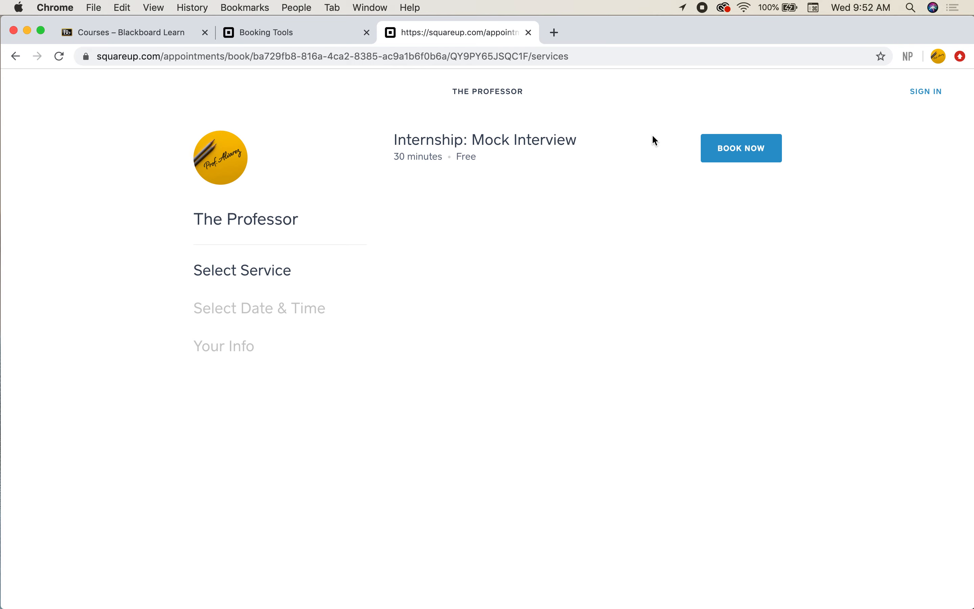
pyautogui.click(743, 156)
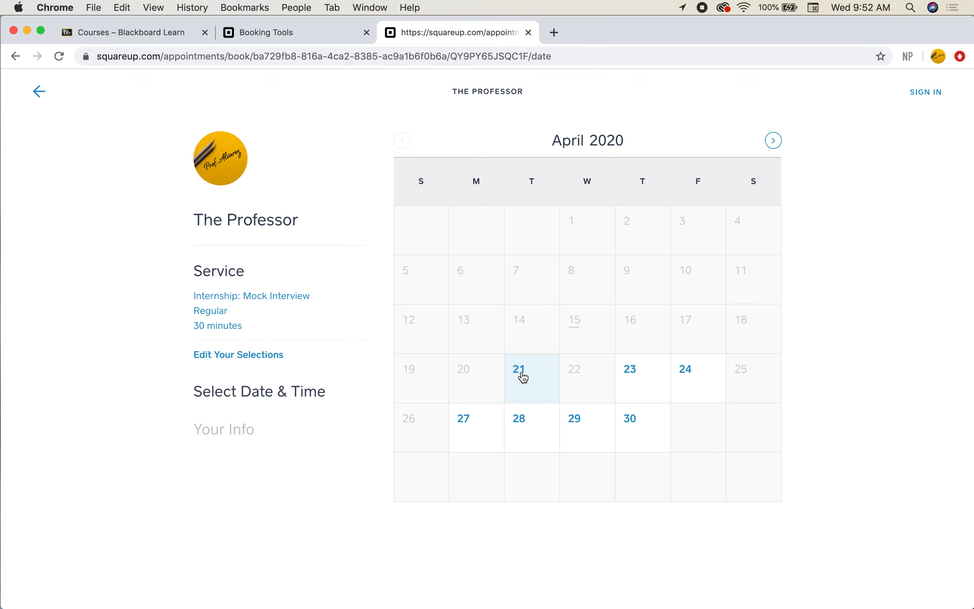
pyautogui.click(523, 378)
pyautogui.scroll(-3, 643, 374)
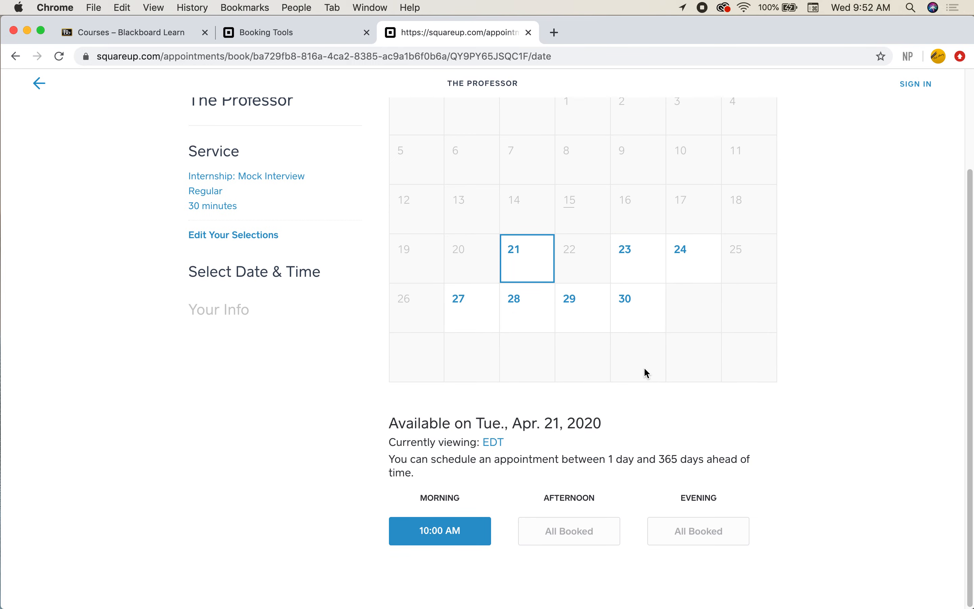
pyautogui.click(439, 539)
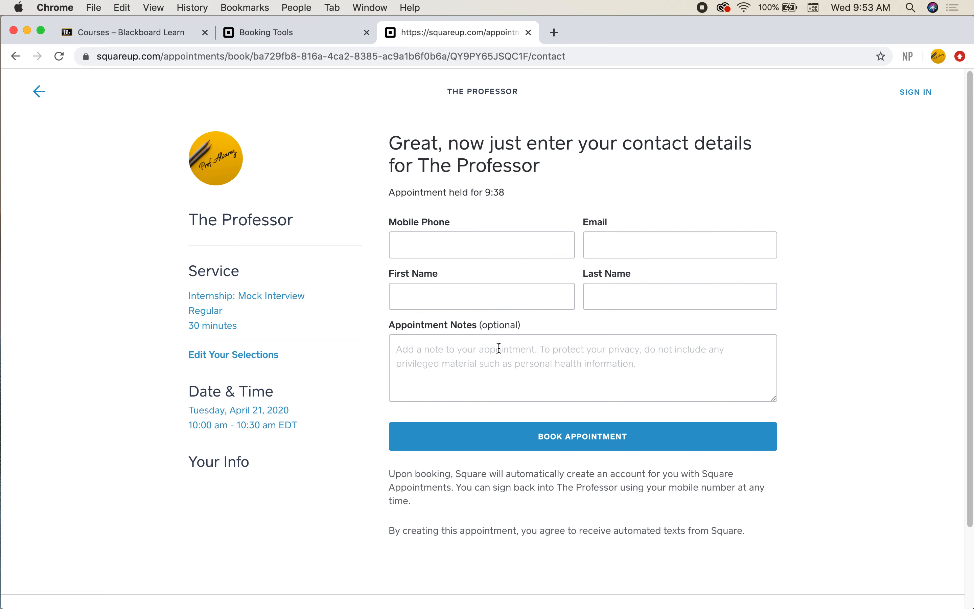
pyautogui.click(529, 32)
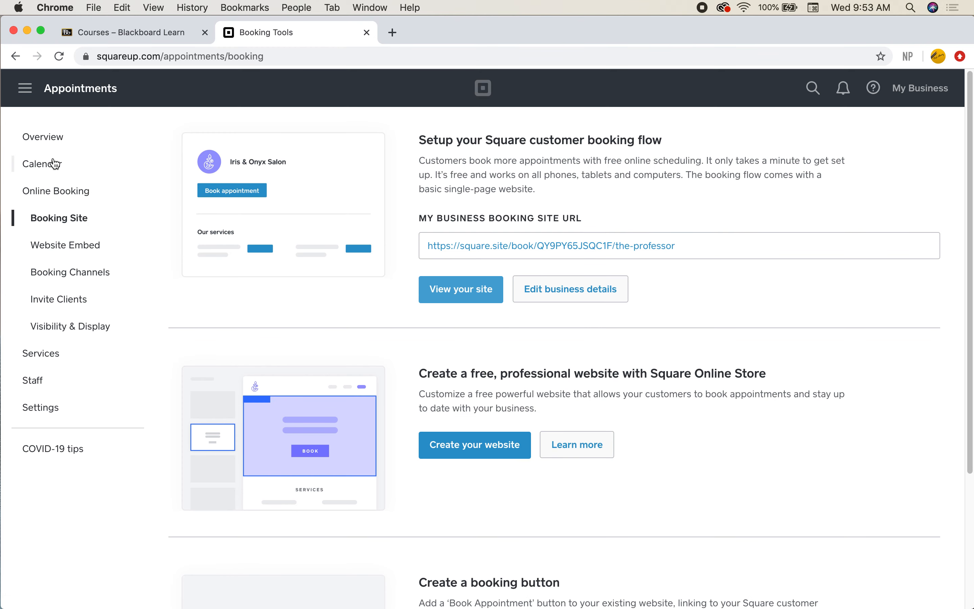
# - Review the upcoming appointments by day on the Appointments overview and return to the start of the list
pyautogui.click(19, 138)
pyautogui.scroll(-2, 473, 477)
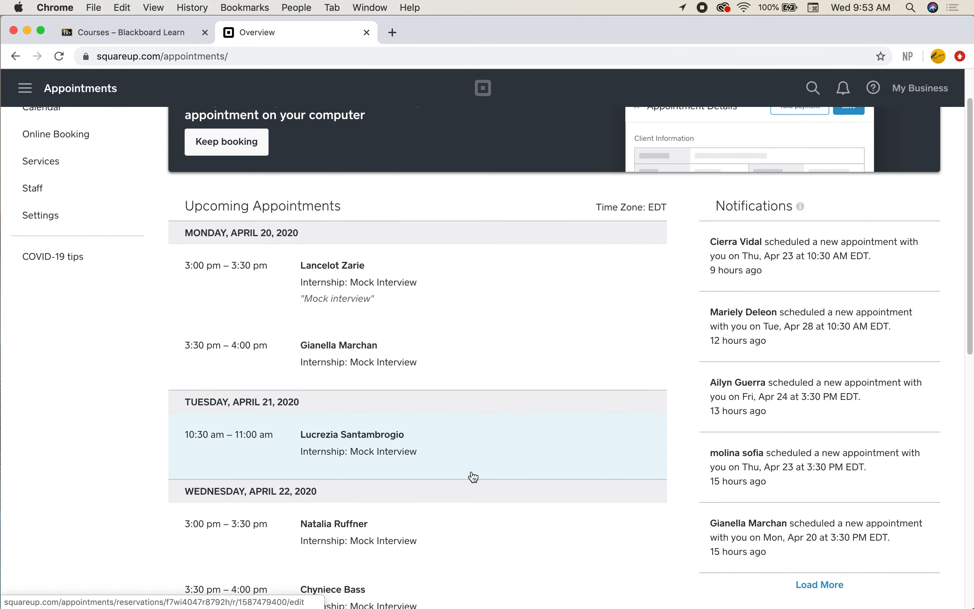
pyautogui.scroll(-1, 473, 477)
pyautogui.scroll(-6, 488, 404)
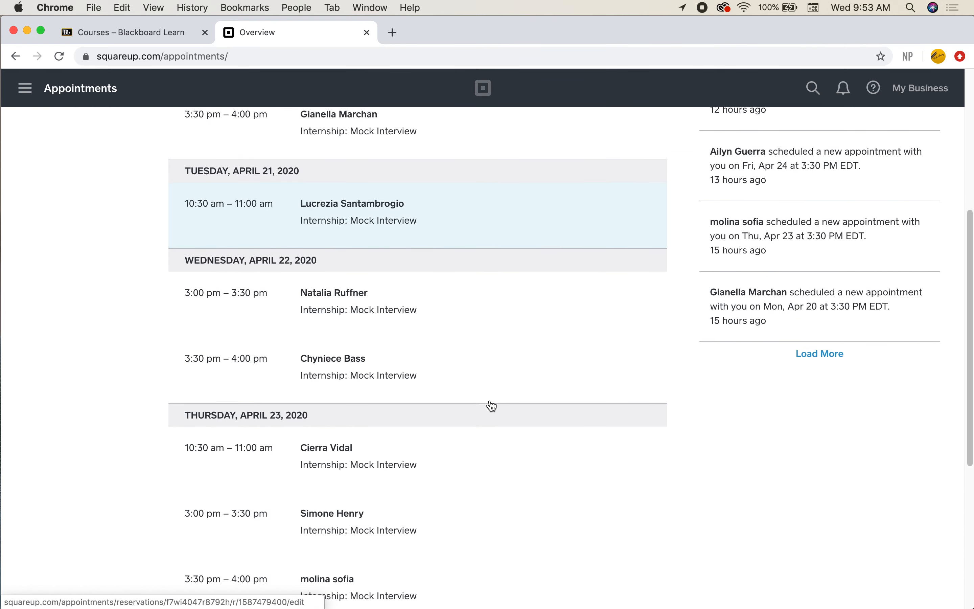
pyautogui.scroll(-5, 492, 406)
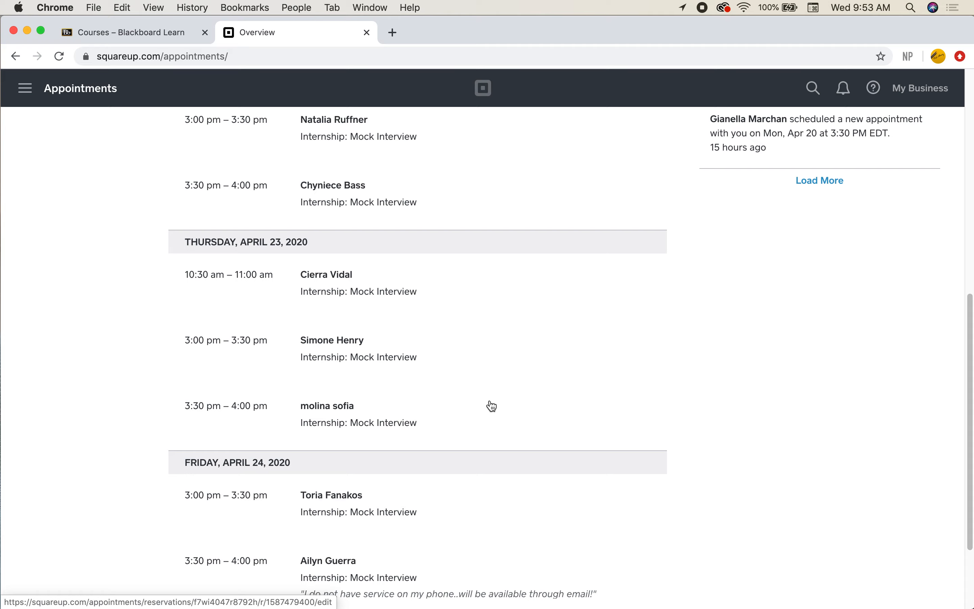
pyautogui.scroll(12, 492, 406)
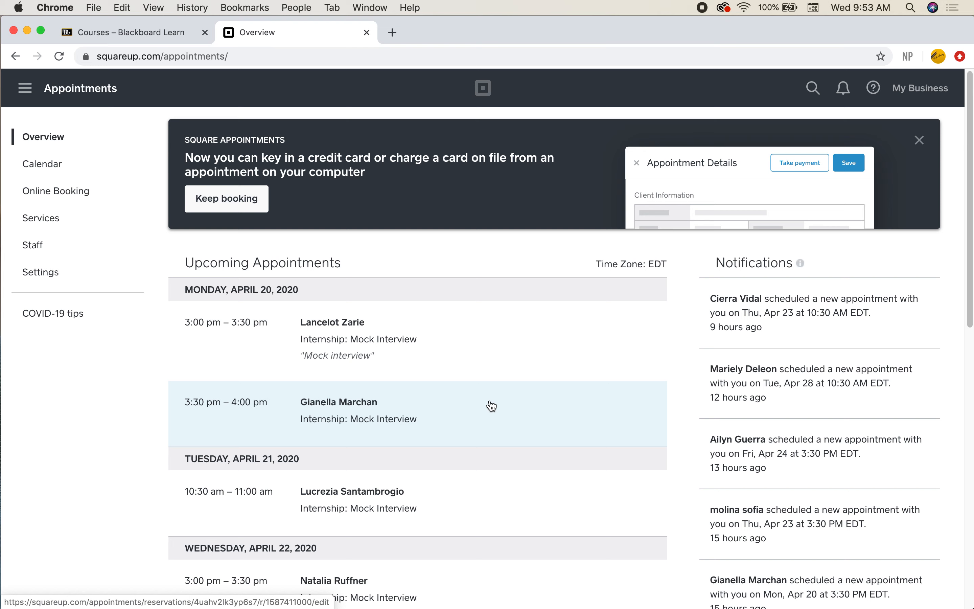
pyautogui.click(141, 35)
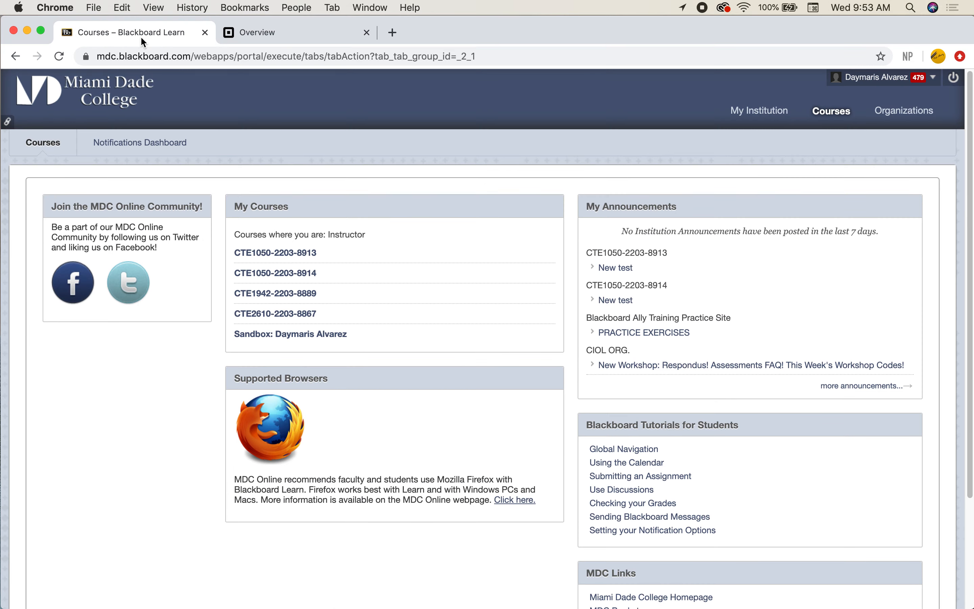
pyautogui.click(277, 298)
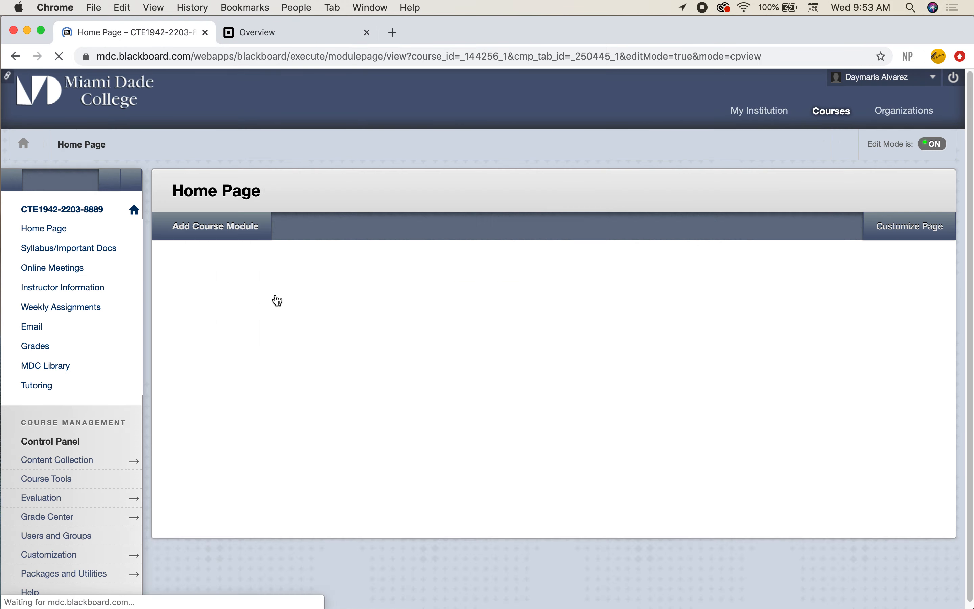
pyautogui.click(36, 271)
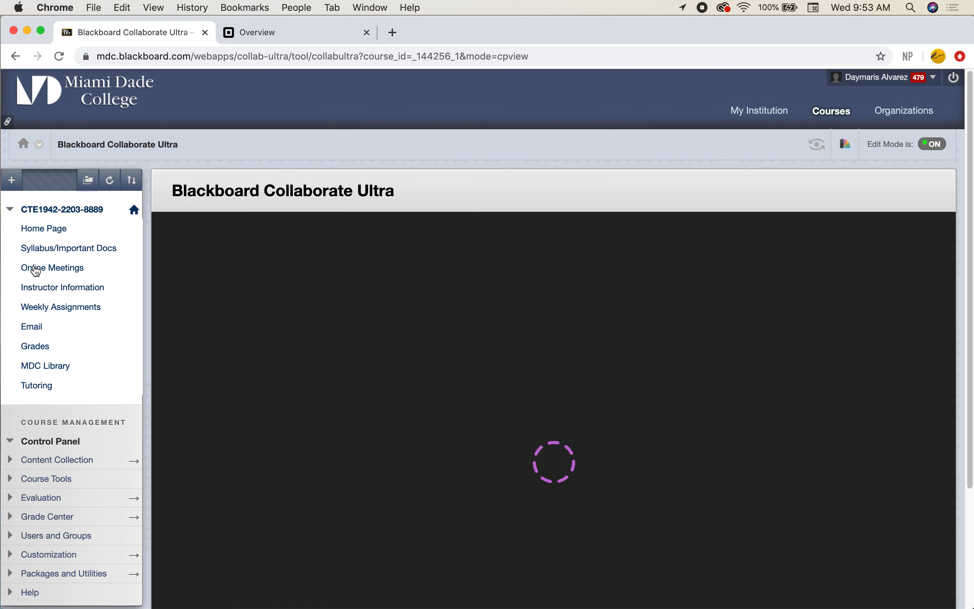
# - Inspect the Mock Interview Room session's guest access and event details, then close its settings
pyautogui.scroll(-3, 193, 314)
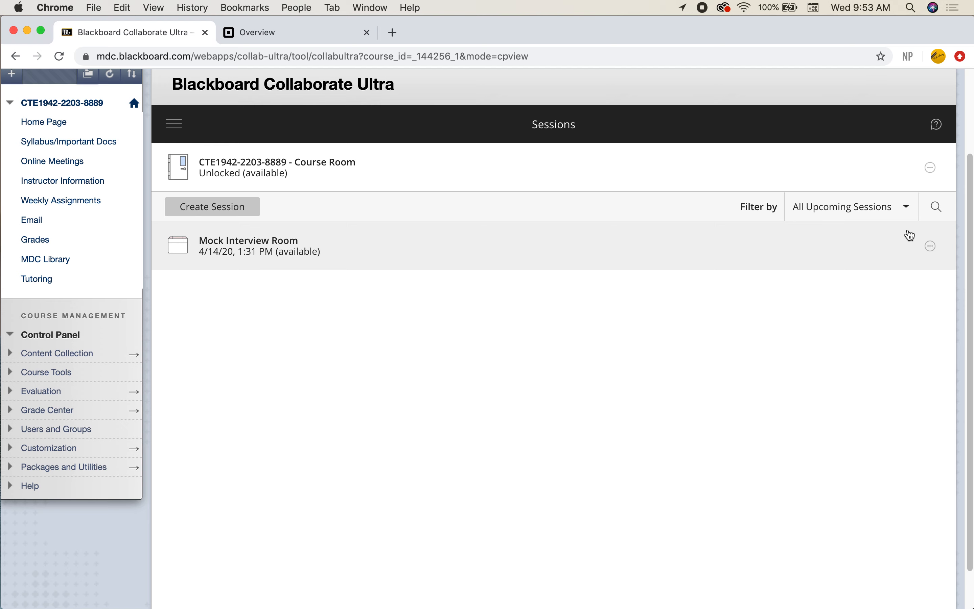
pyautogui.click(929, 245)
pyautogui.click(770, 354)
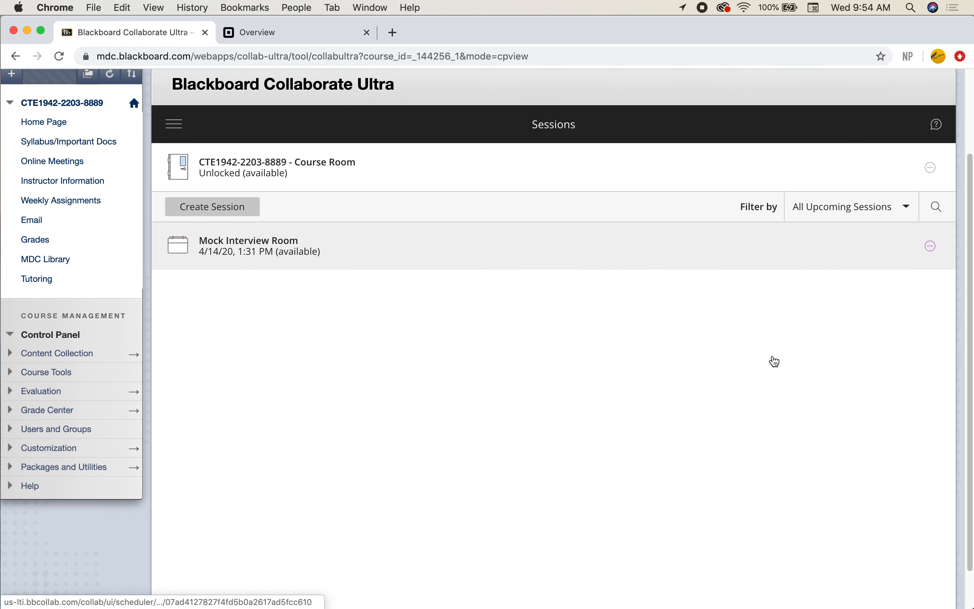
pyautogui.scroll(-4, 771, 361)
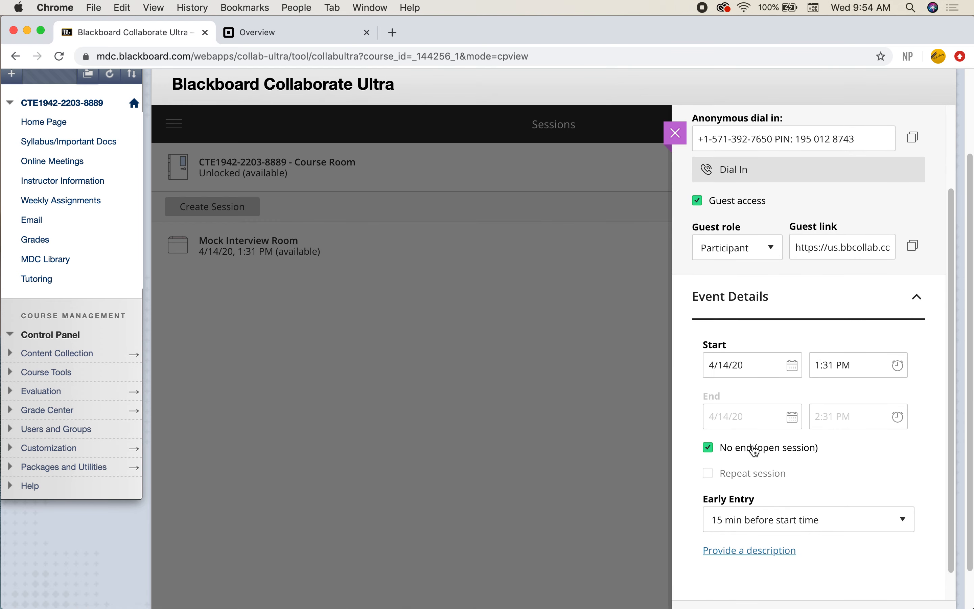
pyautogui.click(675, 132)
pyautogui.scroll(3, 610, 321)
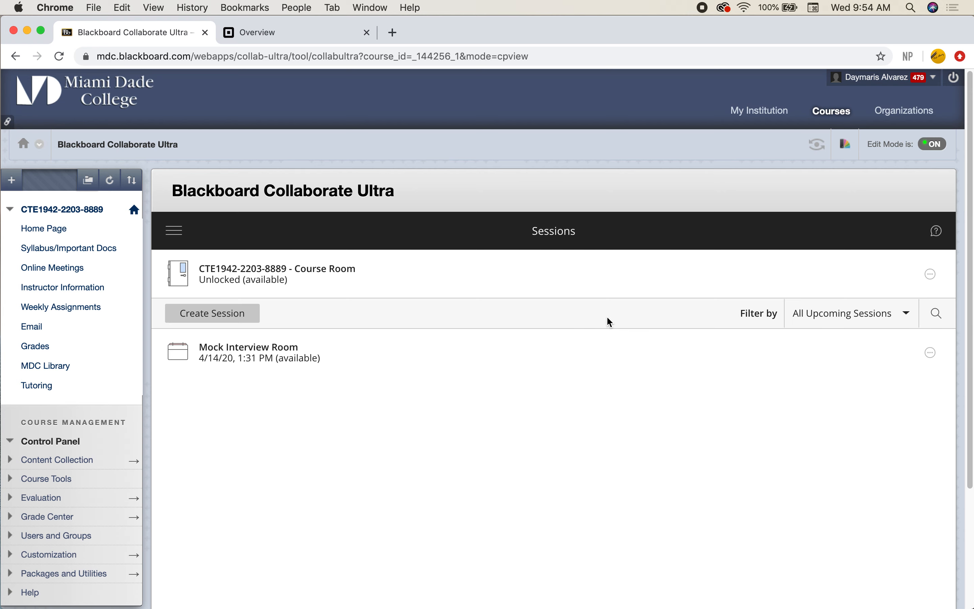
# - Create a Collaborate session named Office Hours as an open session with no end, and save it
pyautogui.scroll(-3, 610, 321)
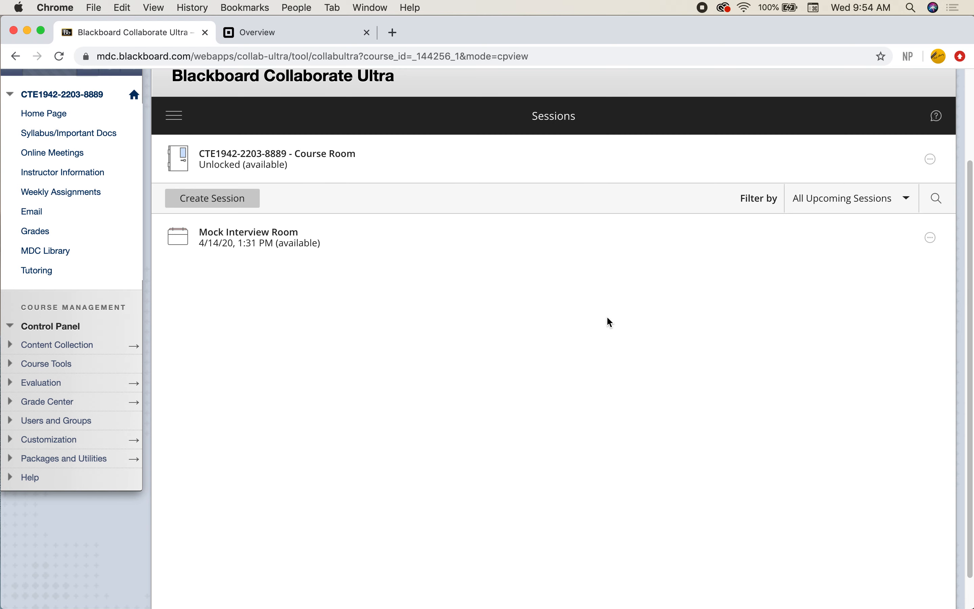
pyautogui.click(250, 198)
pyautogui.write('O')
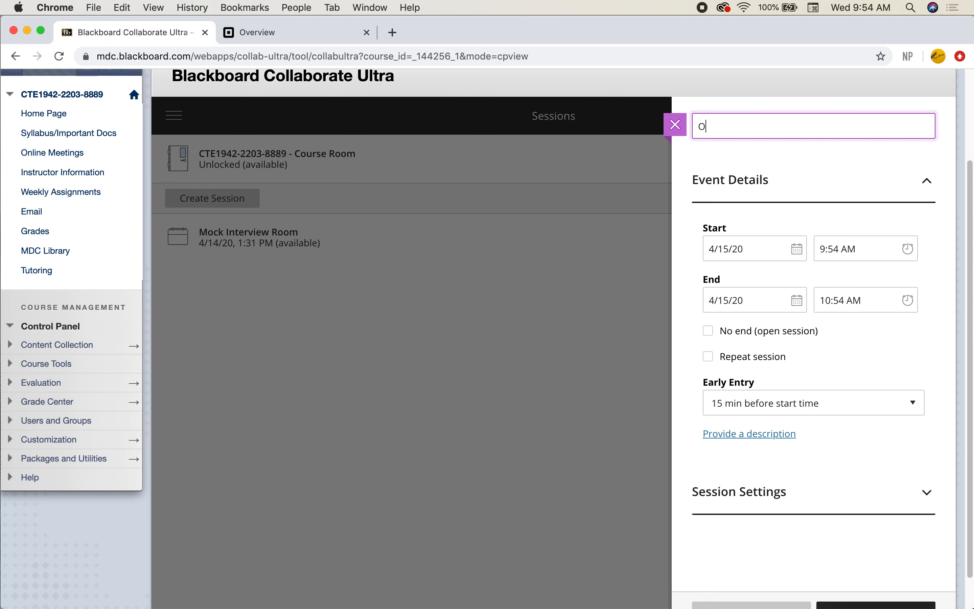
pyautogui.write('ffice Hours')
pyautogui.click(727, 338)
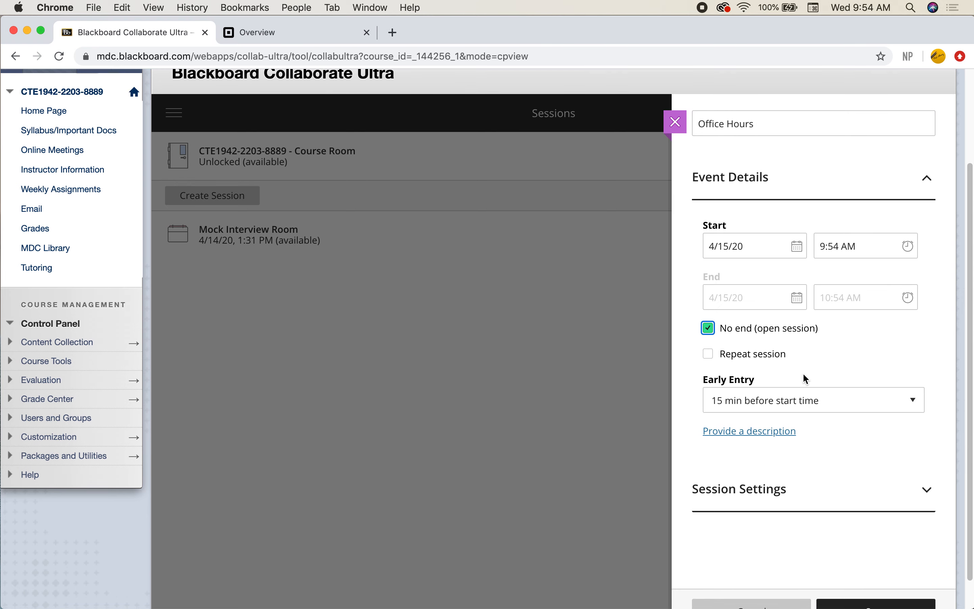
pyautogui.scroll(-2, 800, 374)
pyautogui.click(877, 577)
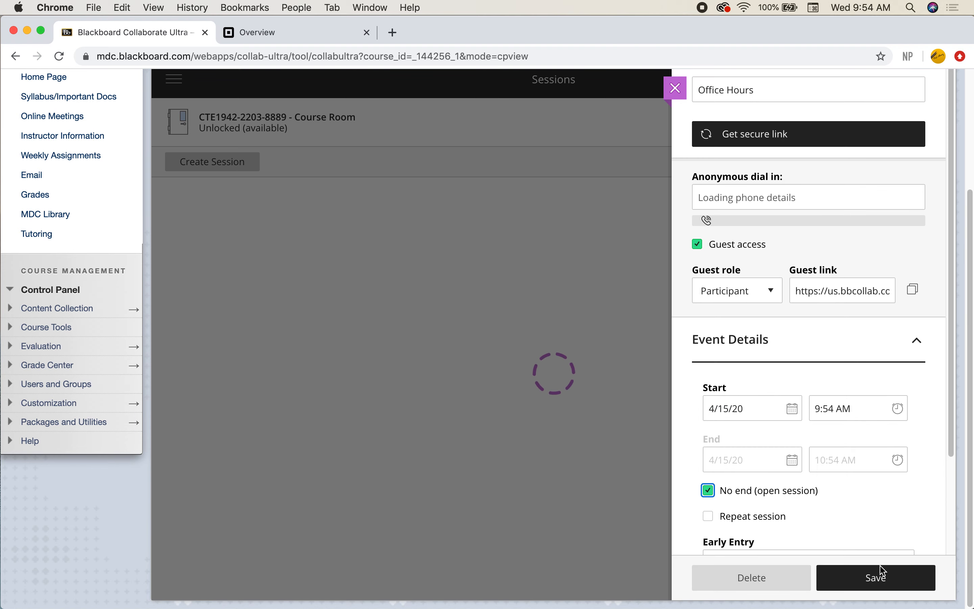
pyautogui.click(879, 578)
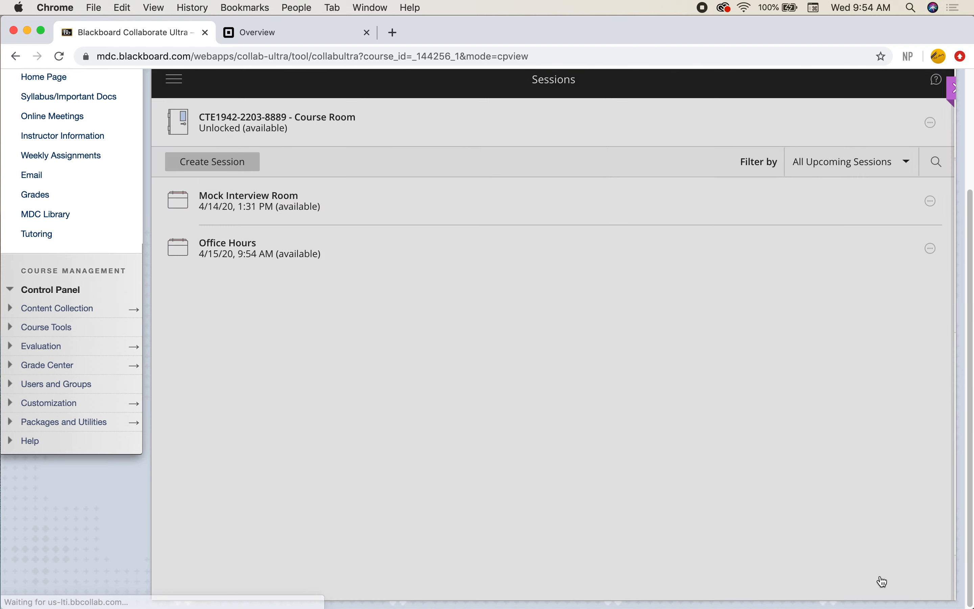